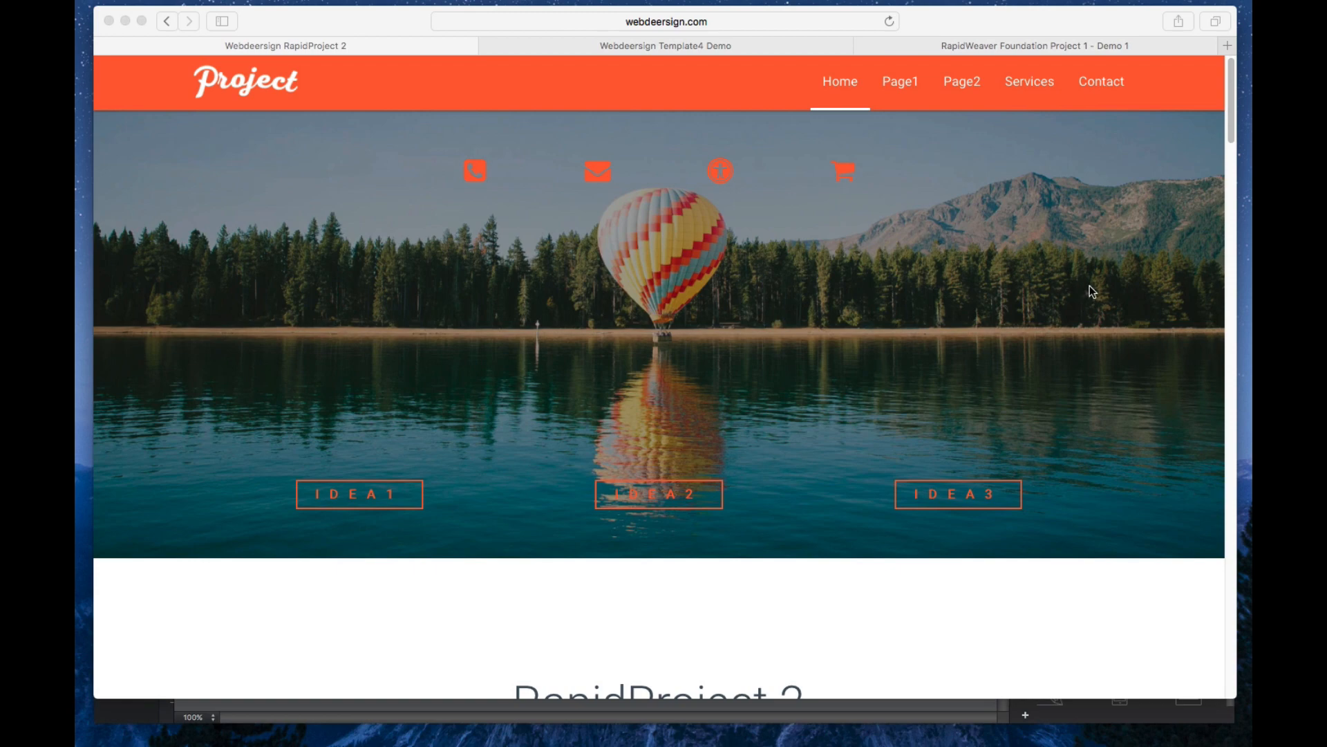
# Examine the icons used across the RapidProject 2, Template4 and Foundation Project 1 demo sites.
pyautogui.scroll(-15, 1087, 289)
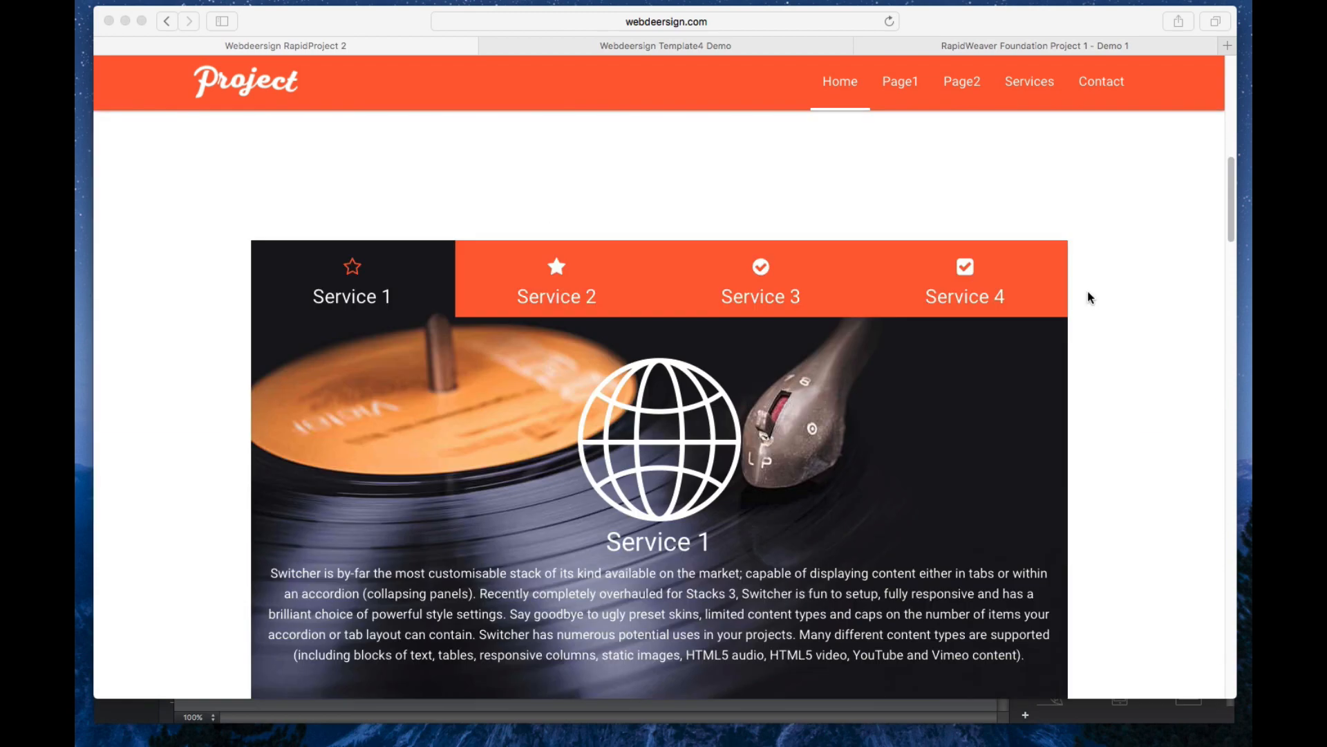
pyautogui.scroll(-5, 1088, 293)
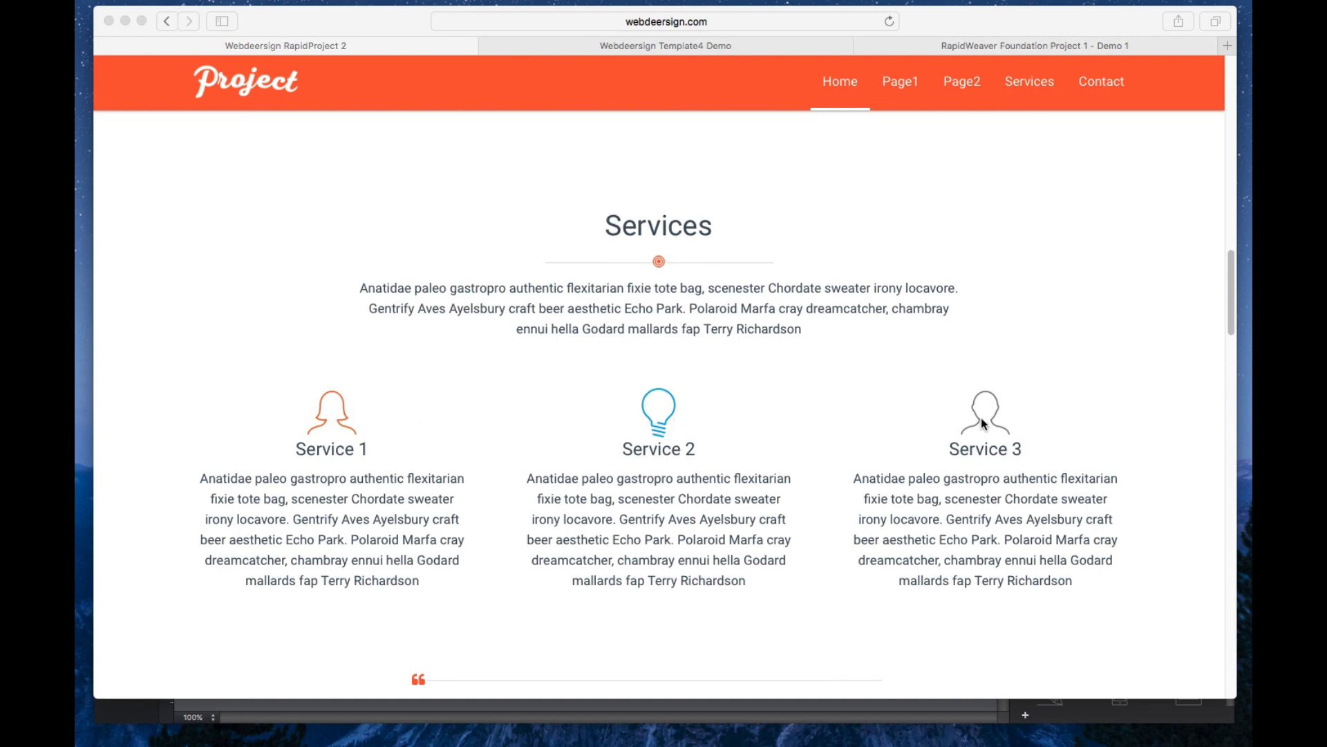
pyautogui.click(563, 45)
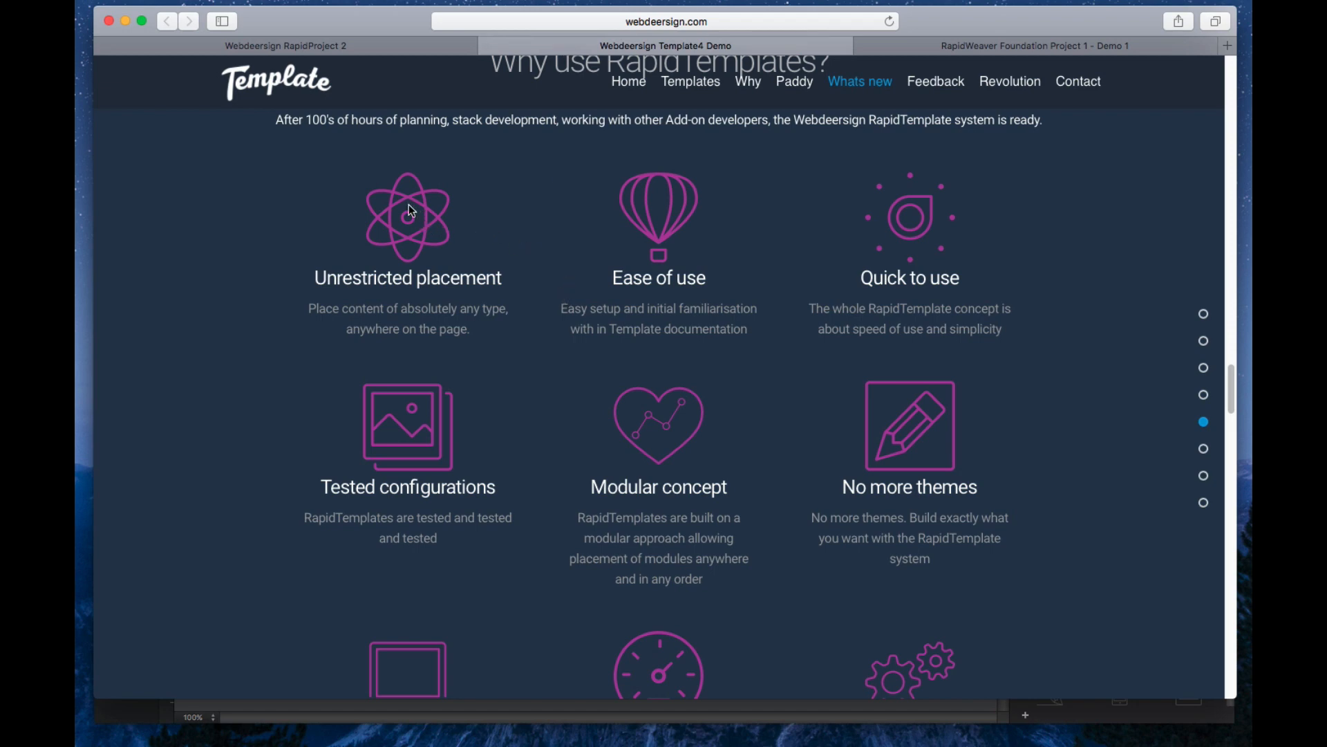
pyautogui.scroll(15, 1058, 329)
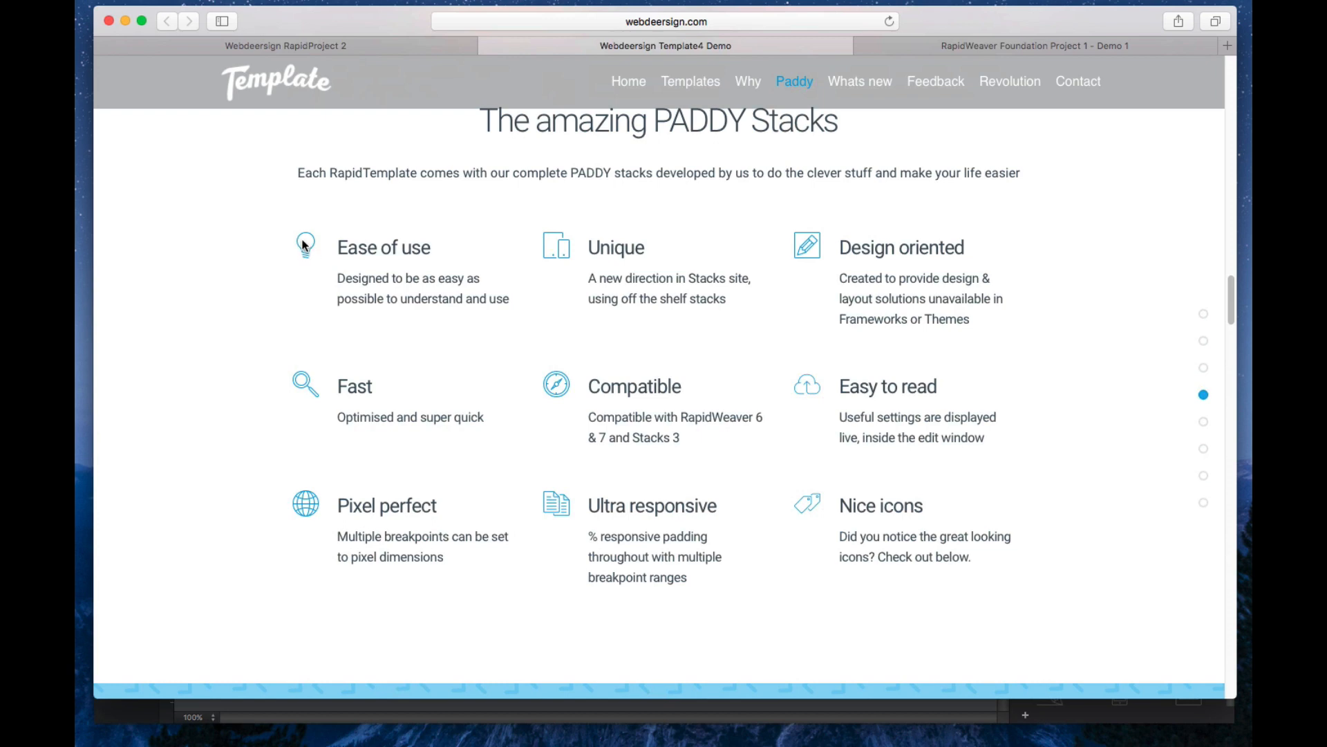
pyautogui.click(962, 45)
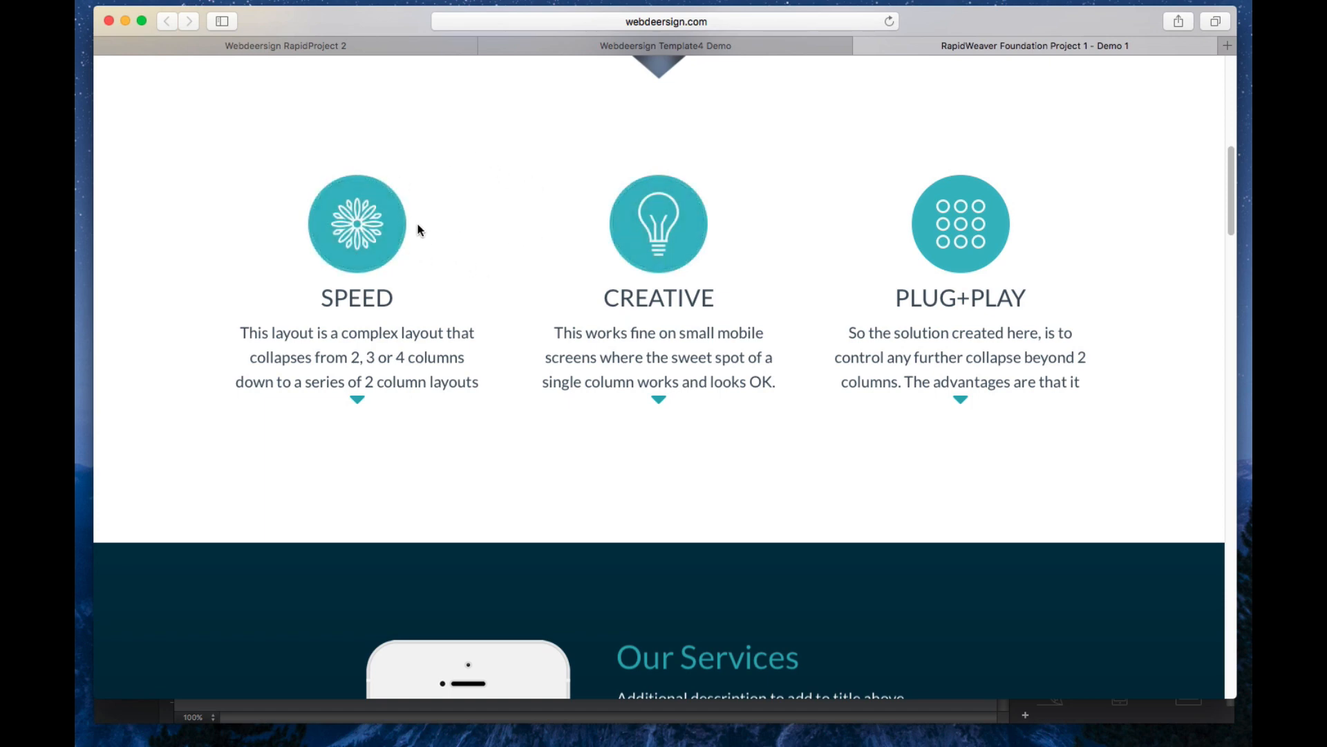
pyautogui.click(328, 45)
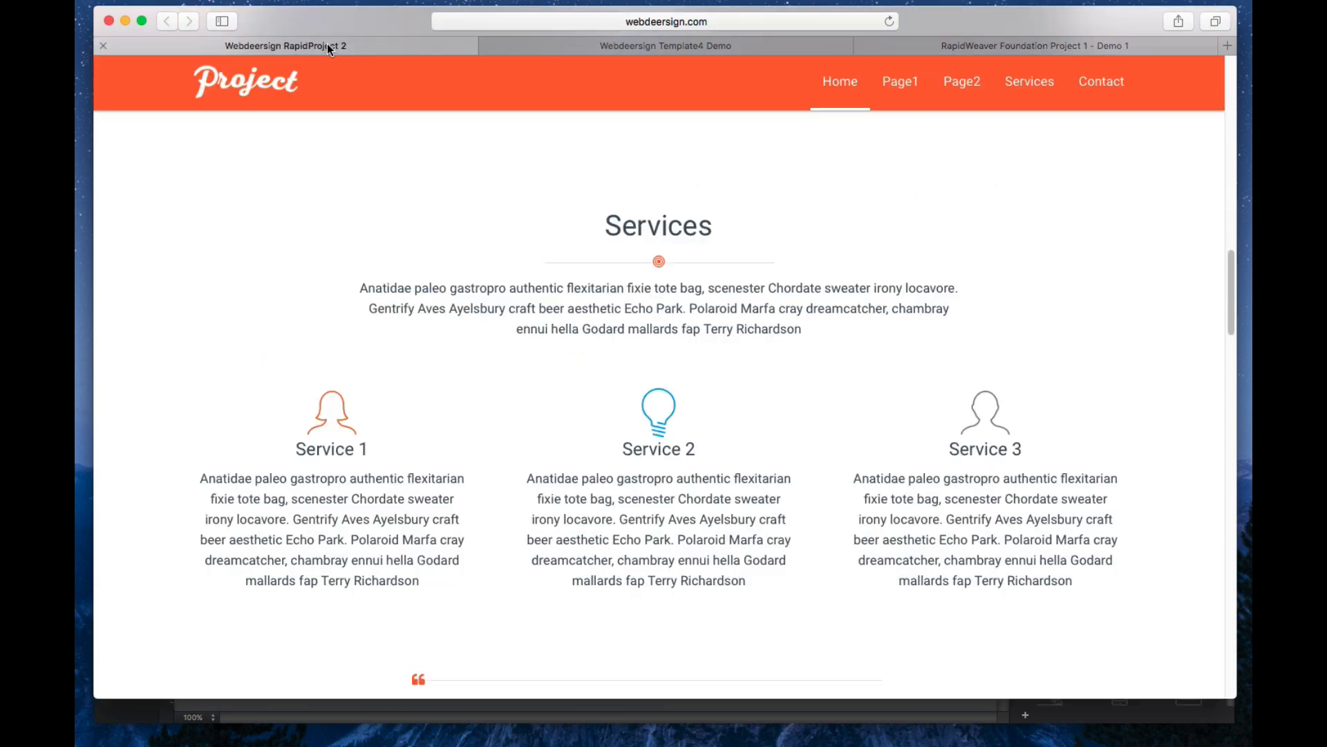
pyautogui.click(595, 45)
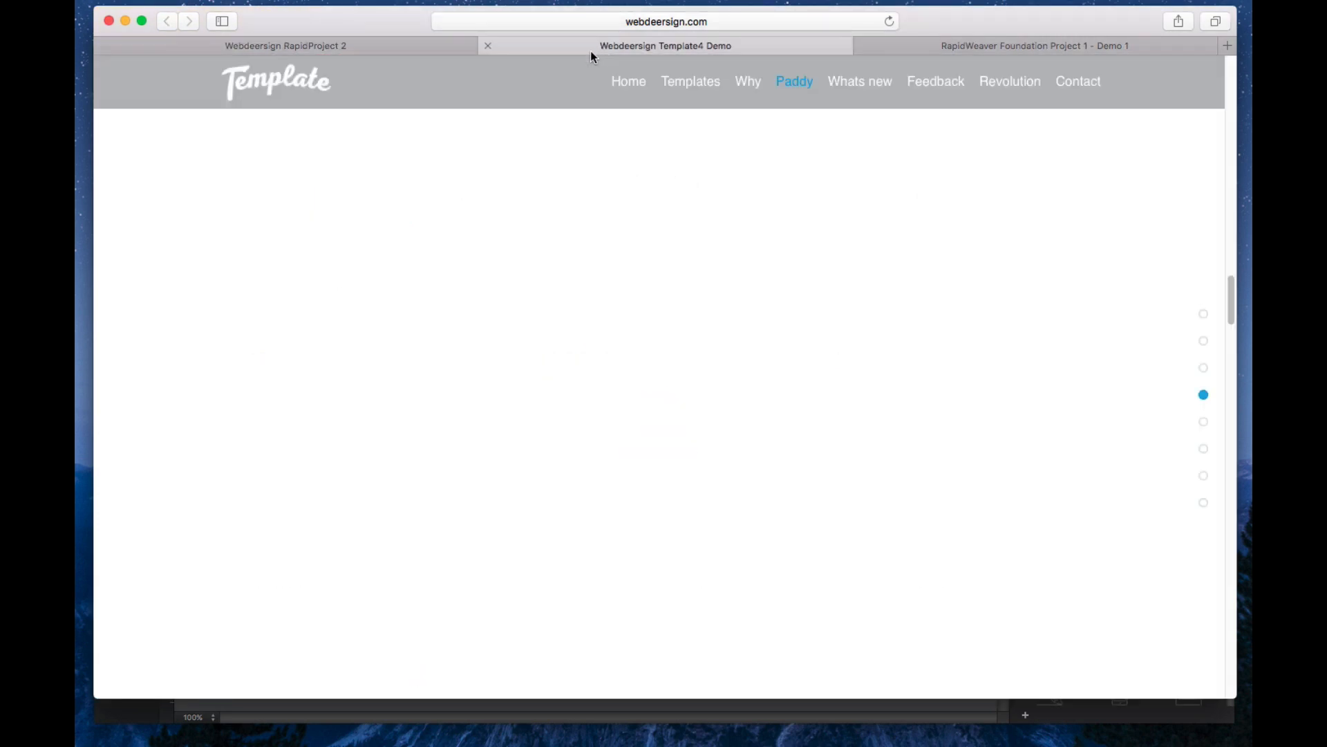
pyautogui.scroll(-15, 504, 295)
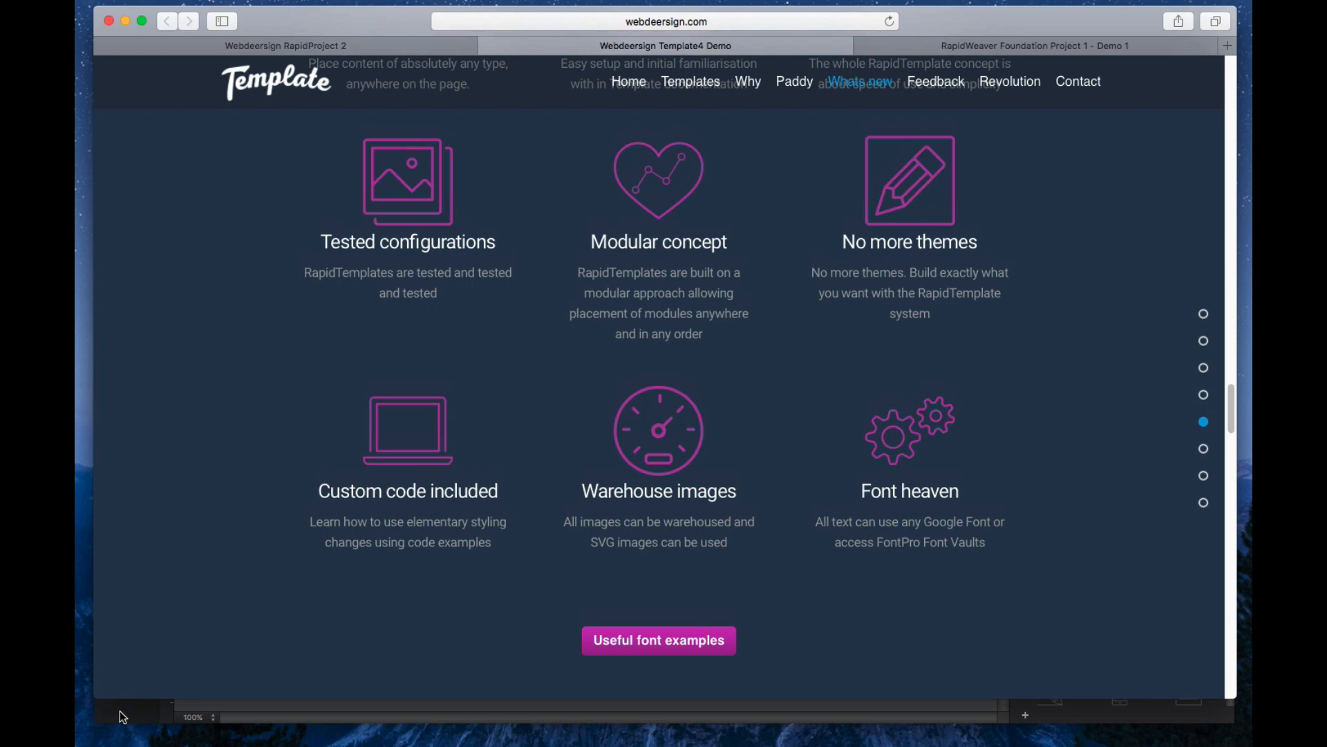
# Switch to the vector drawing app and create a blank RGB document of 200 by 200 pixels.
pyautogui.click(118, 711)
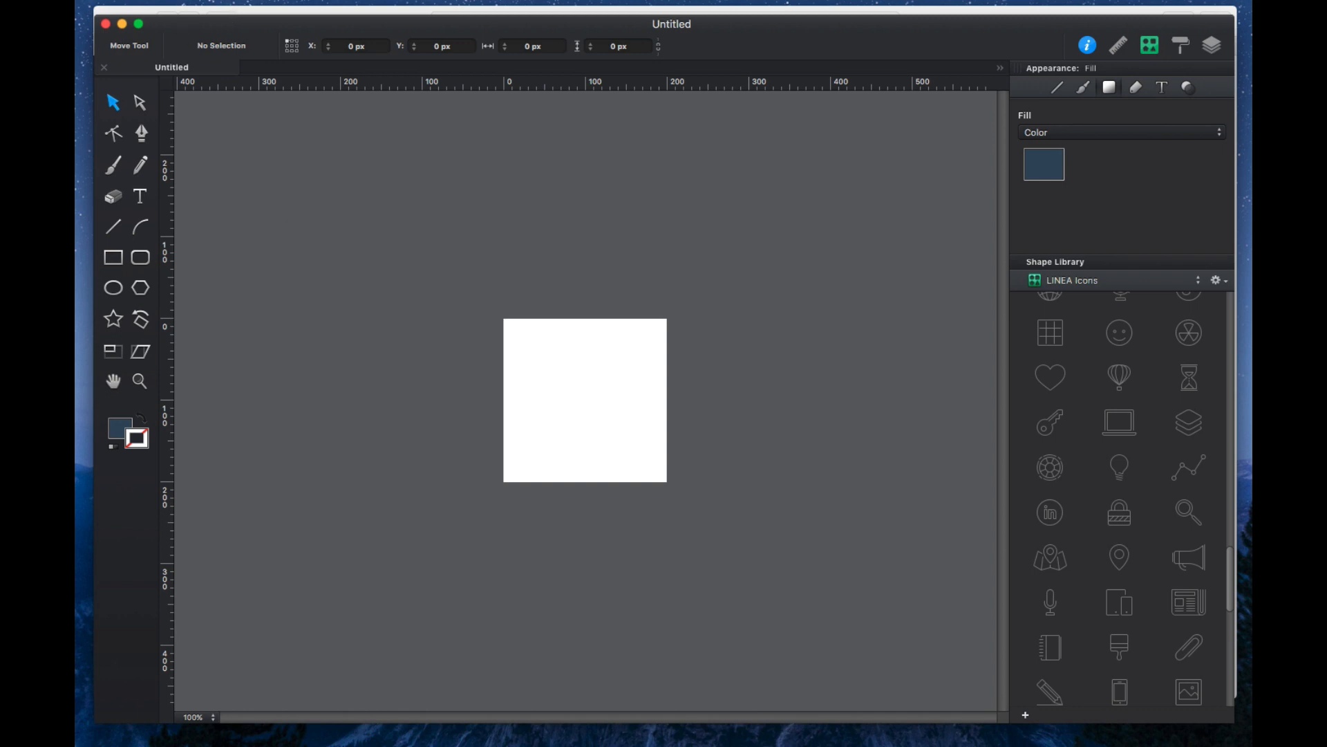
pyautogui.press('super+n')
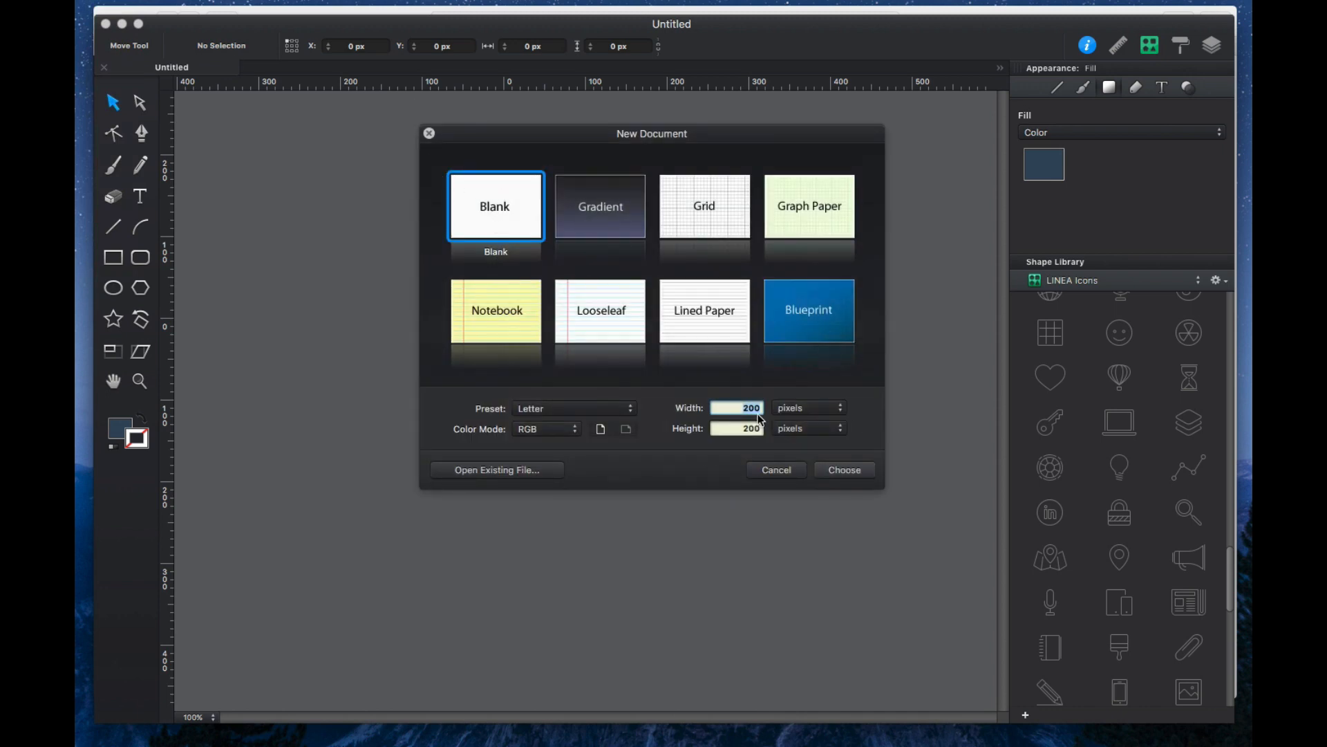
pyautogui.click(845, 470)
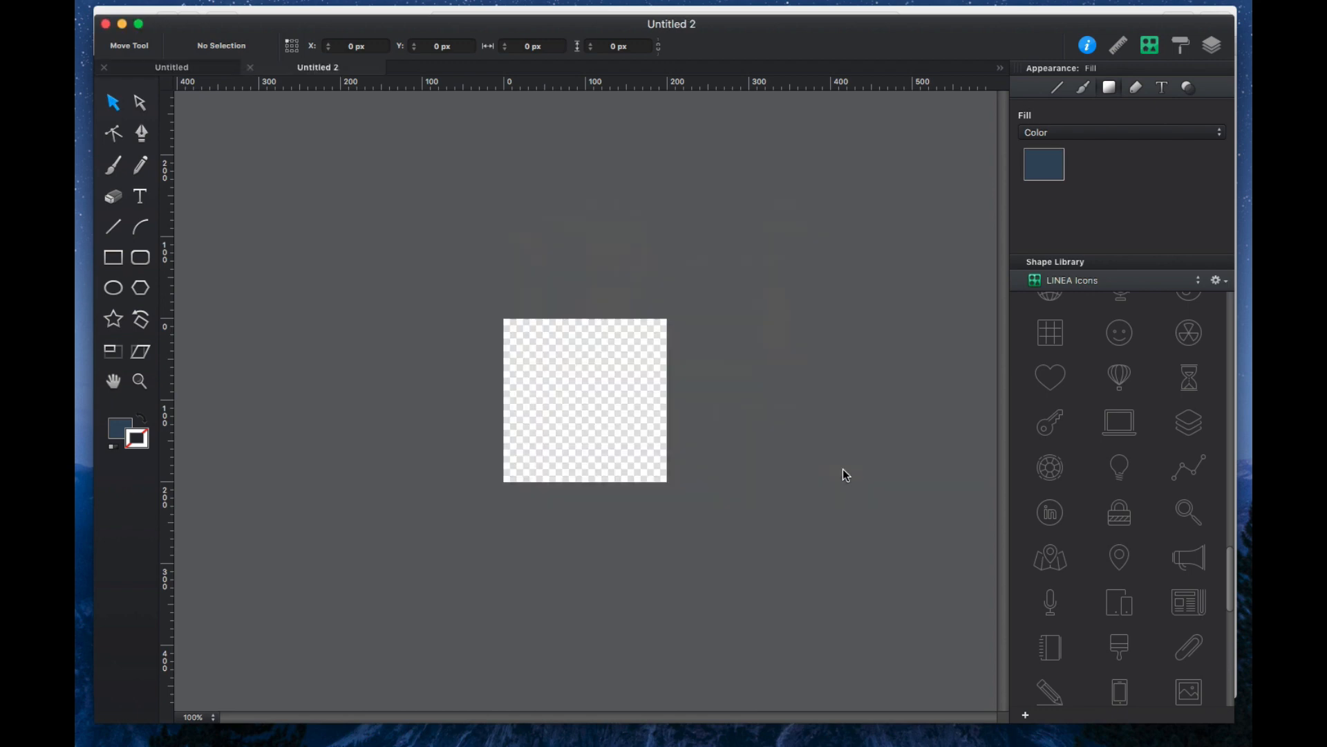
# Show the layers and canvas properties, and set the canvas background to None / Transparent.
pyautogui.click(1213, 45)
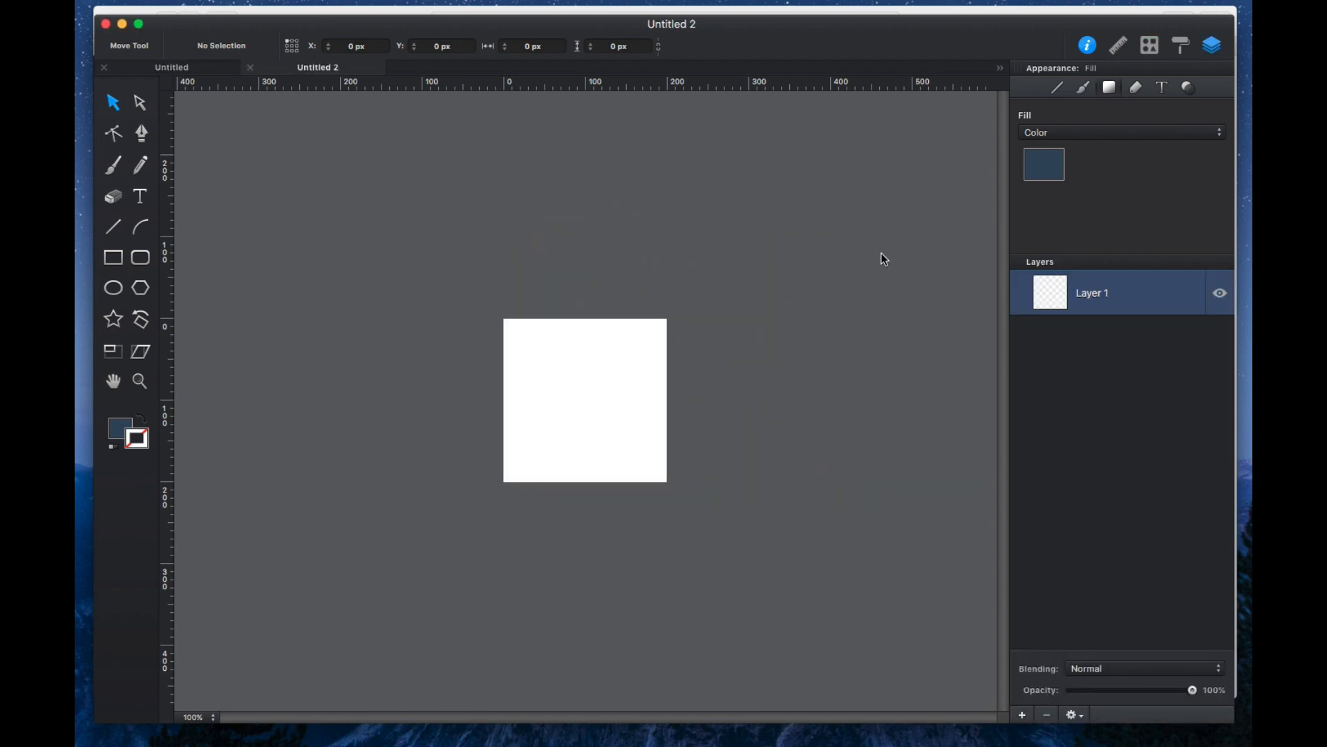
pyautogui.click(1120, 46)
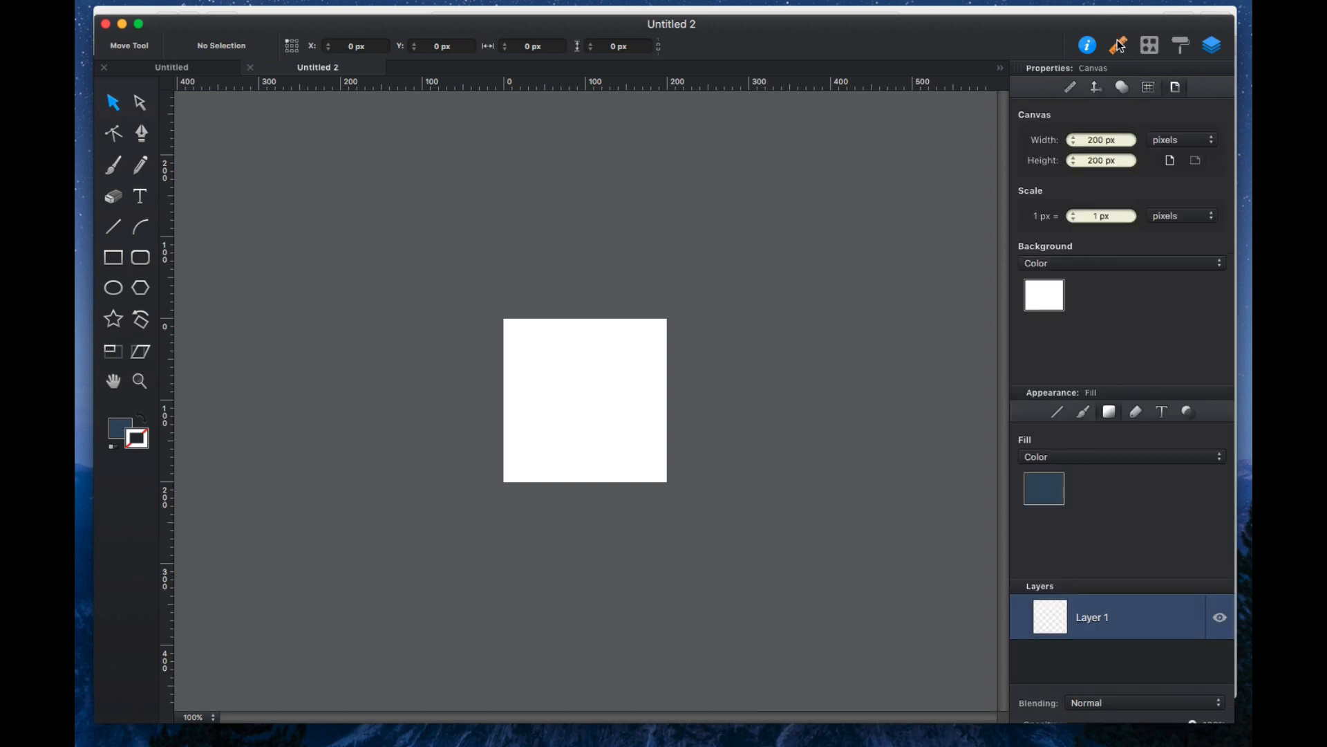
pyautogui.click(1058, 263)
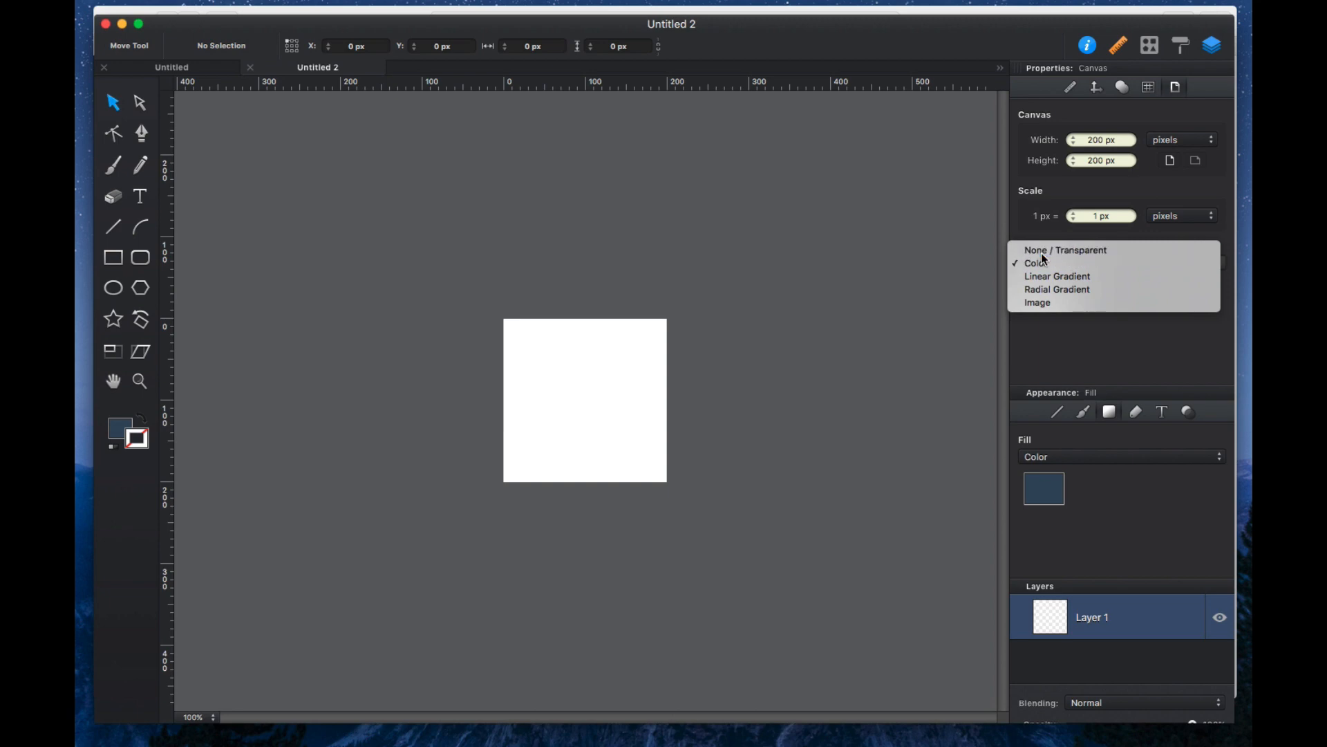
pyautogui.click(1040, 251)
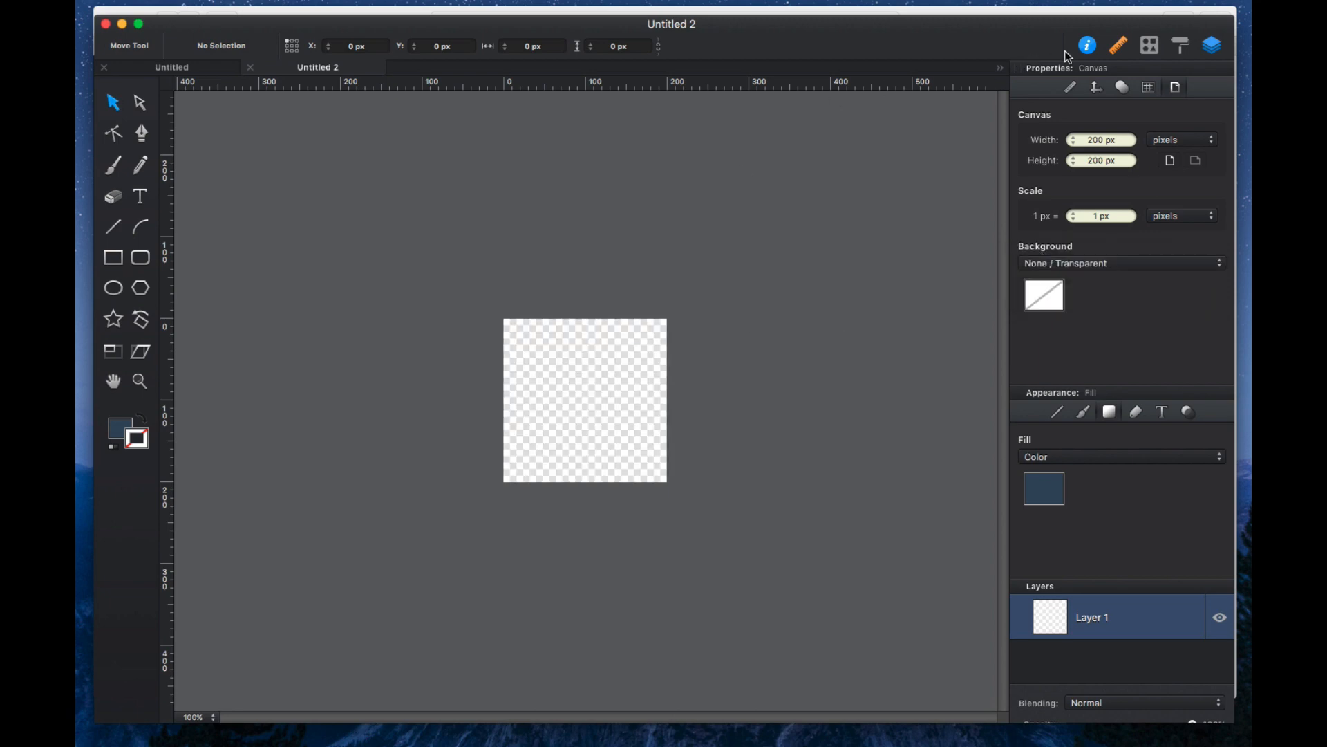
# Browse the LINEA Icons and Font Awesome sets in the shape library.
pyautogui.click(1153, 47)
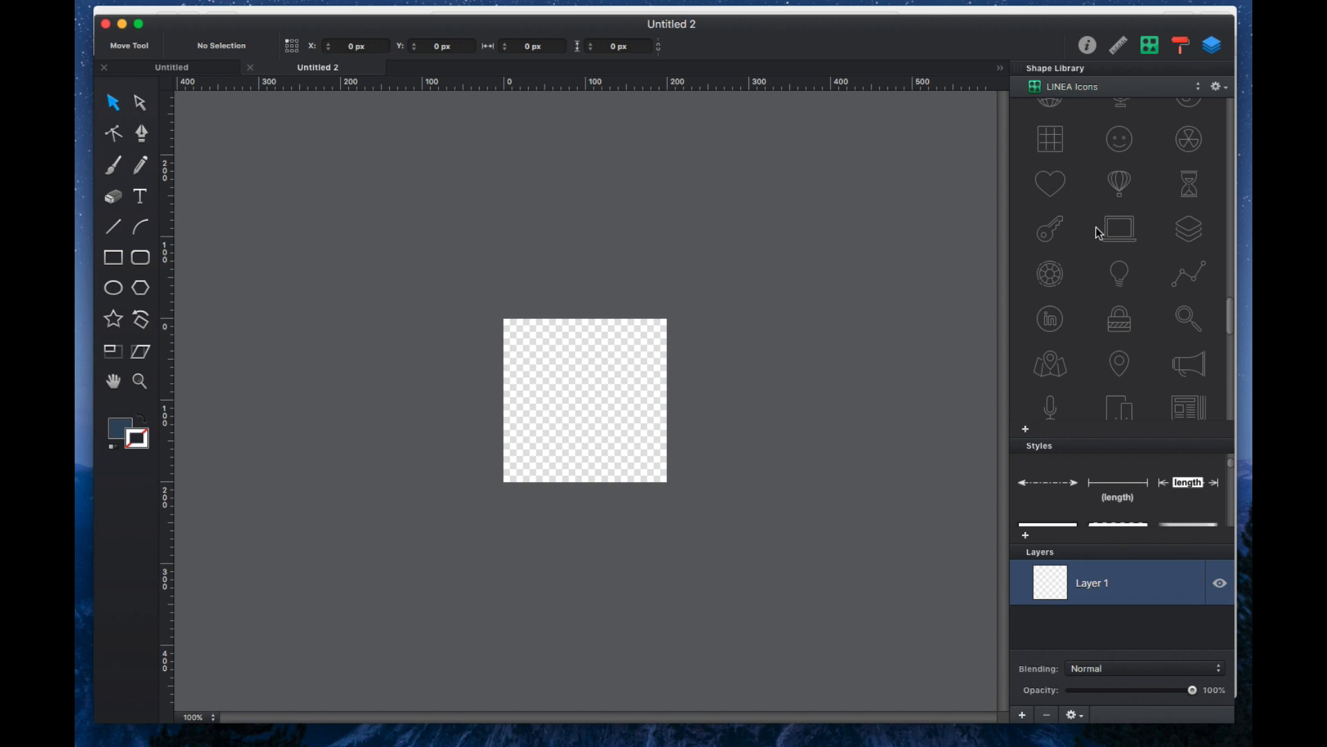
pyautogui.scroll(5, 1109, 230)
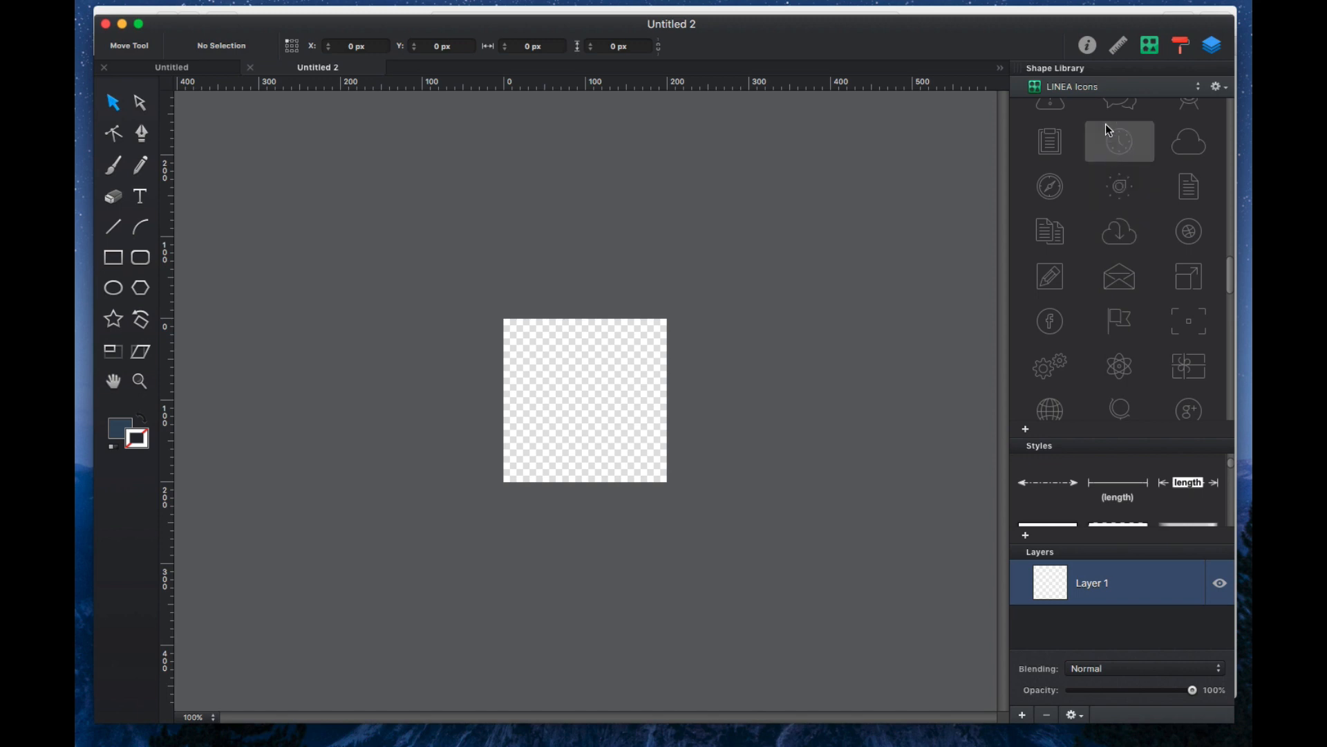
pyautogui.click(1109, 94)
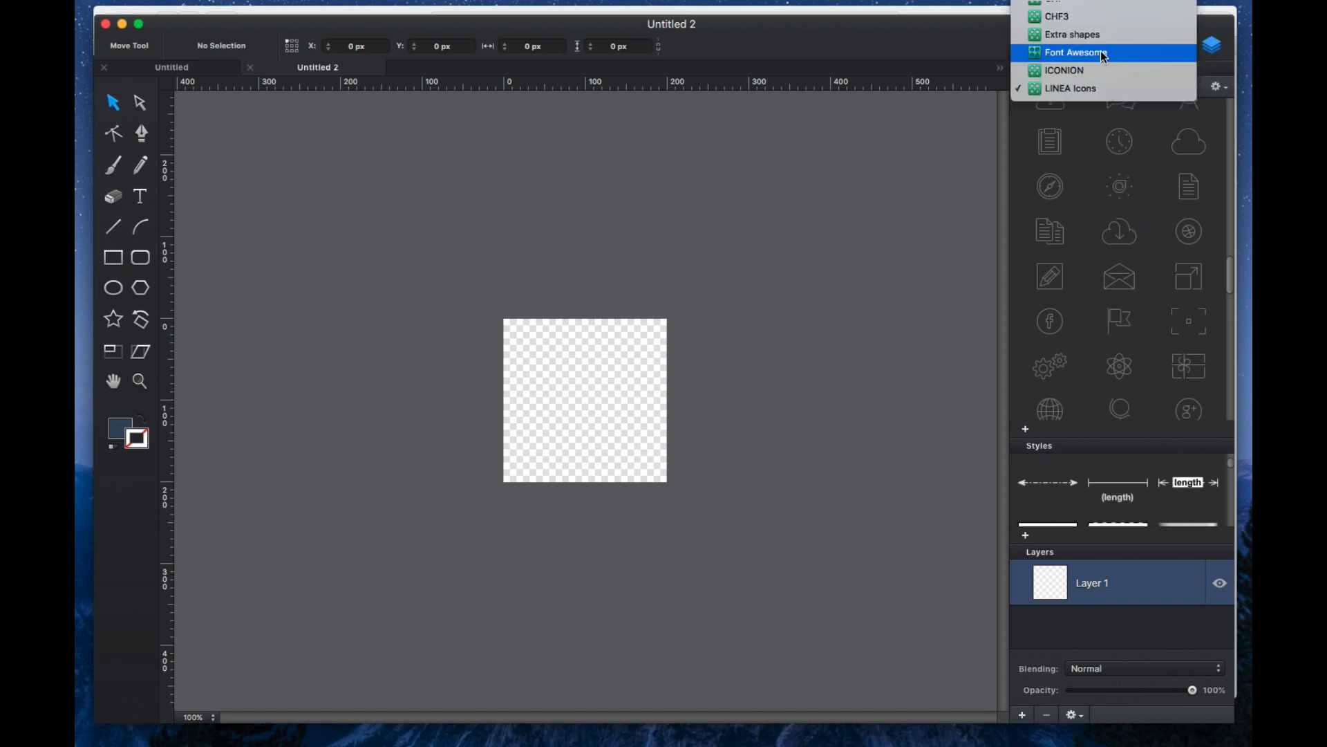
pyautogui.click(1078, 65)
pyautogui.scroll(4, 1129, 284)
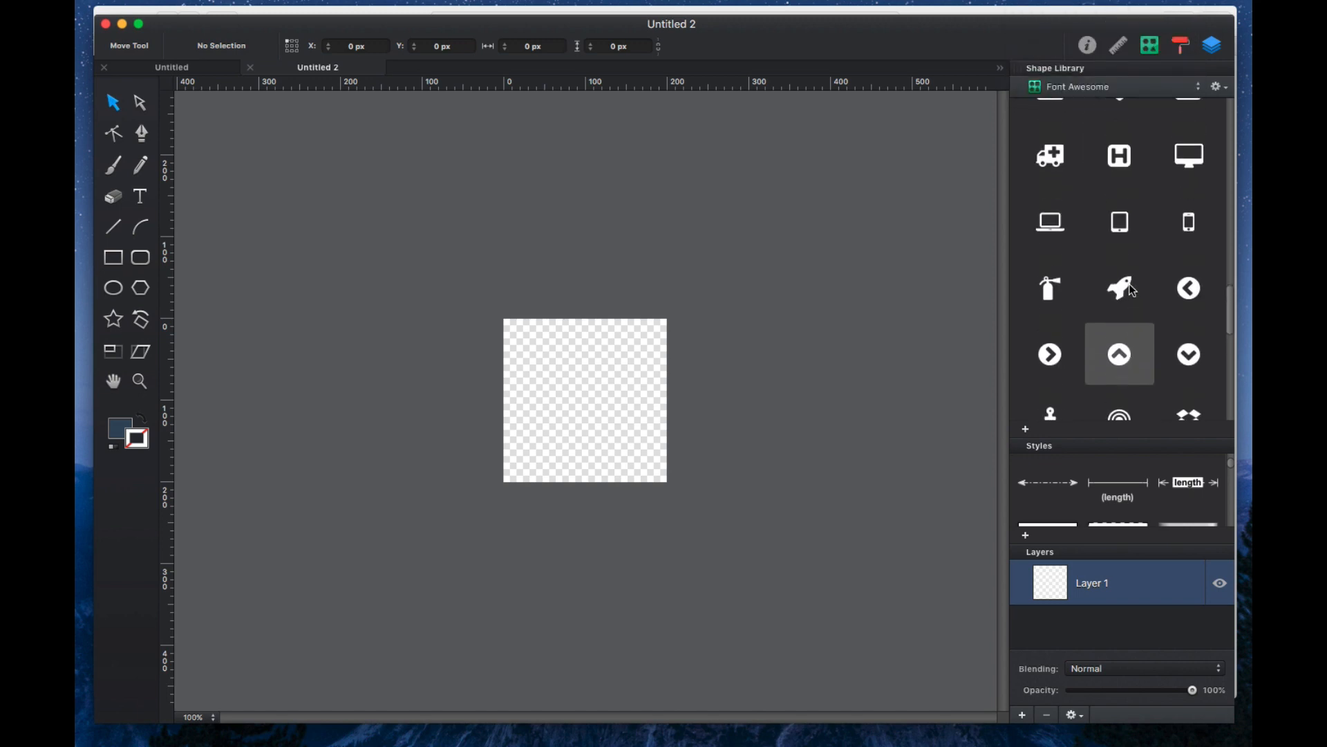
pyautogui.scroll(-5, 1134, 289)
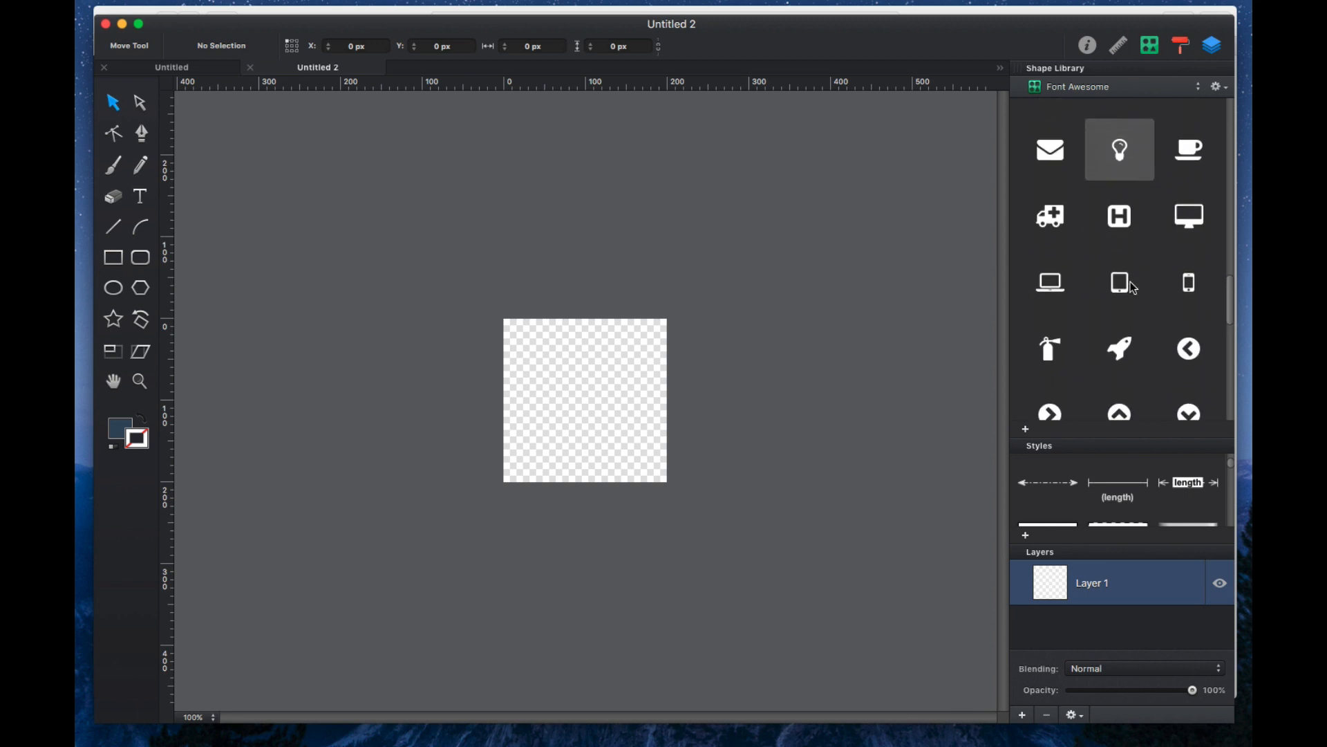
pyautogui.scroll(-1, 1135, 289)
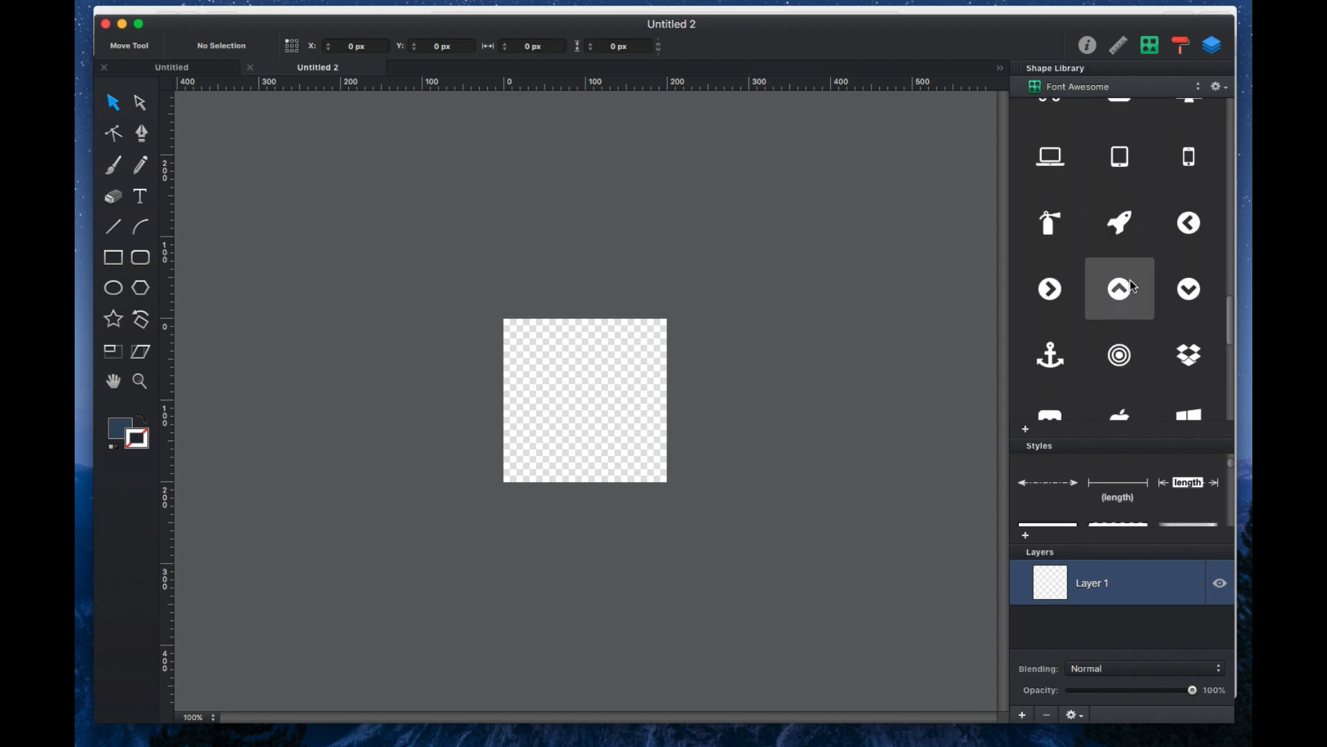
# Place the outlined flower icon from the ICONION shape library on the canvas.
pyautogui.click(1194, 86)
pyautogui.click(1147, 113)
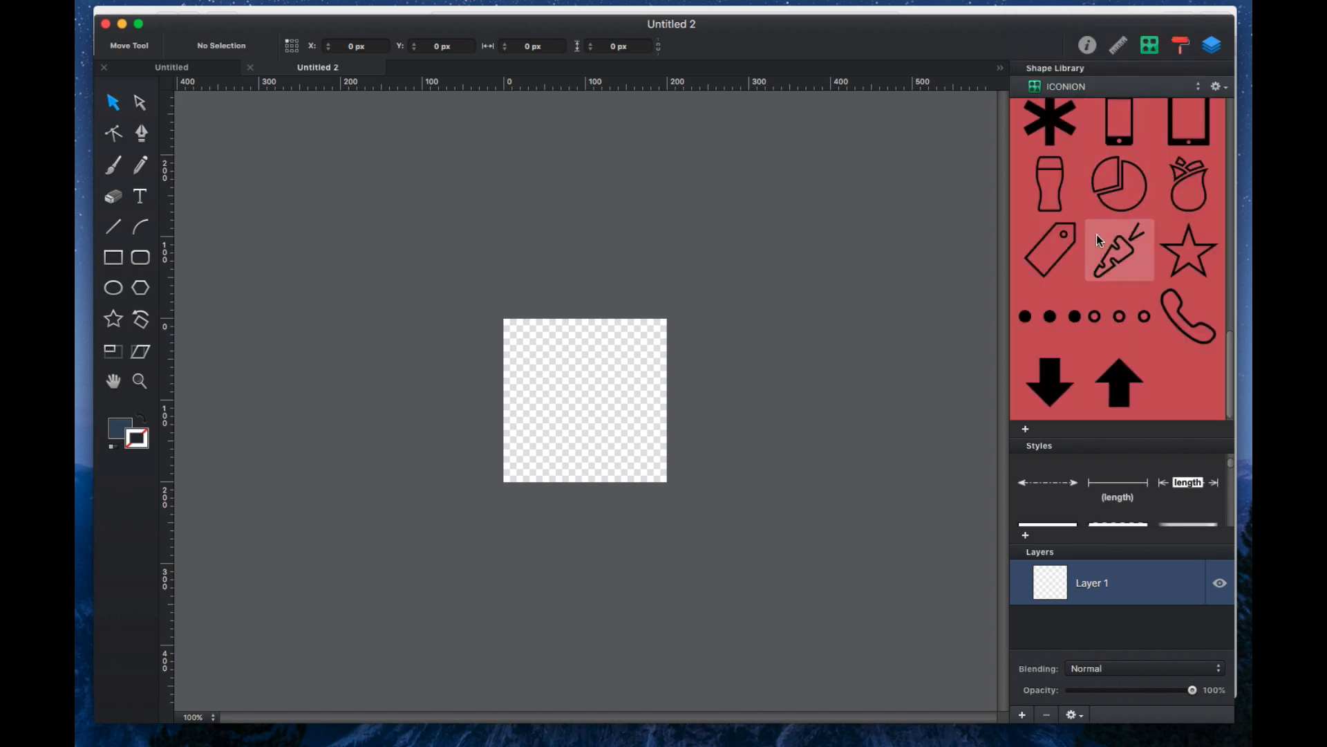
pyautogui.scroll(5, 1098, 237)
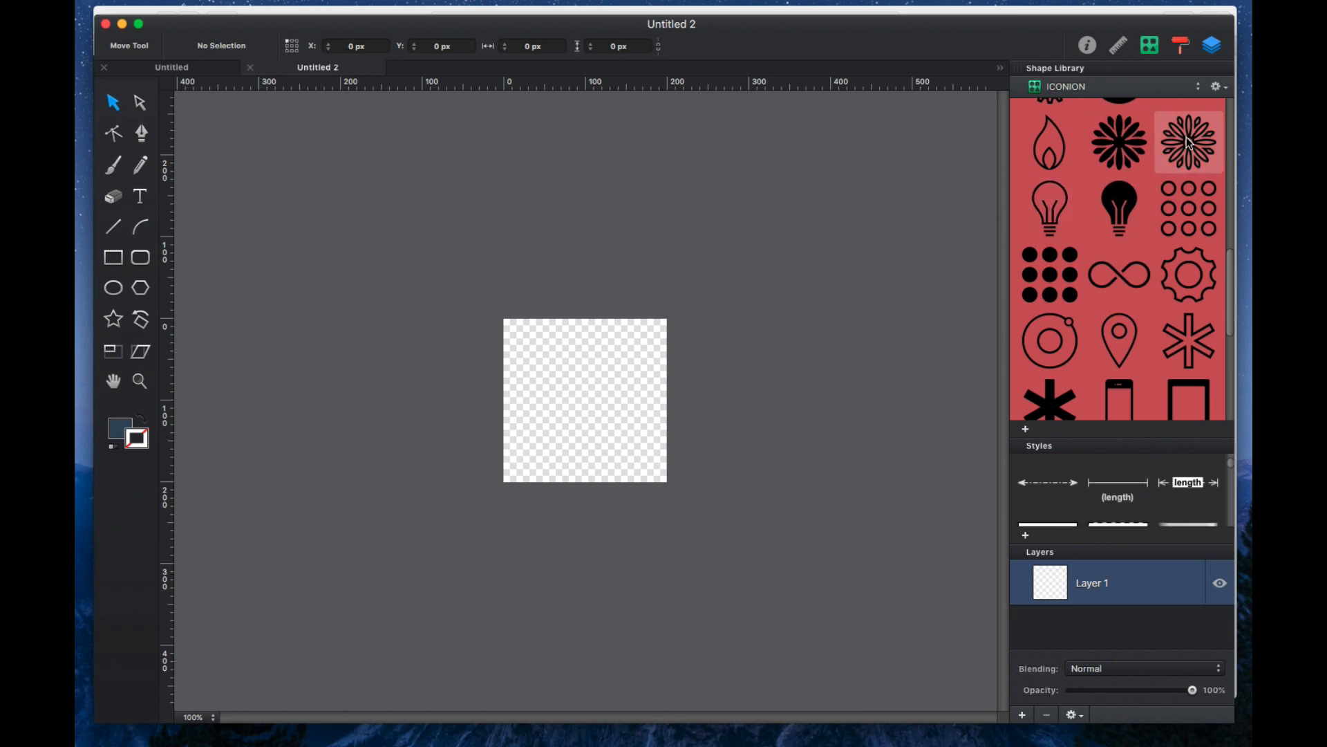
pyautogui.moveTo(1189, 138); pyautogui.dragTo(594, 415)
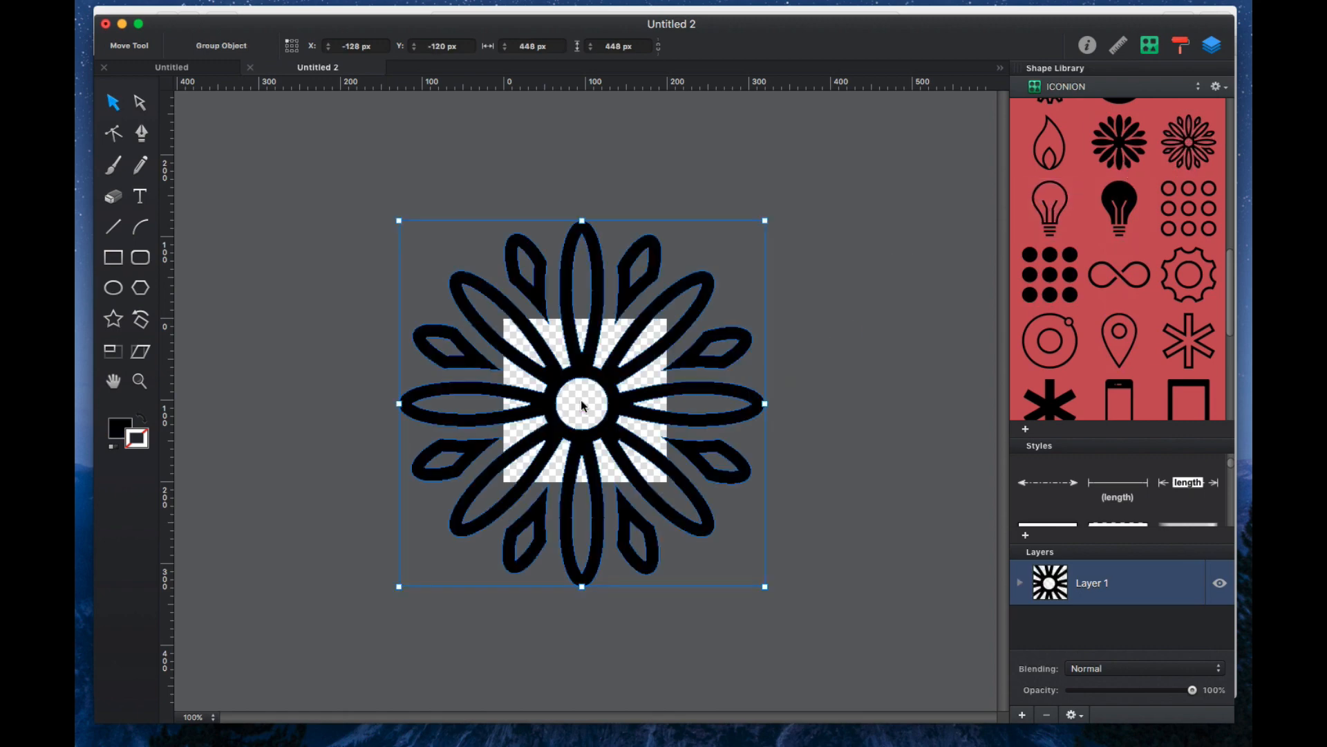
# Resize the flower icon proportionally to 200 px wide and move it to X 0, Y 0 to fill the canvas.
pyautogui.click(1087, 46)
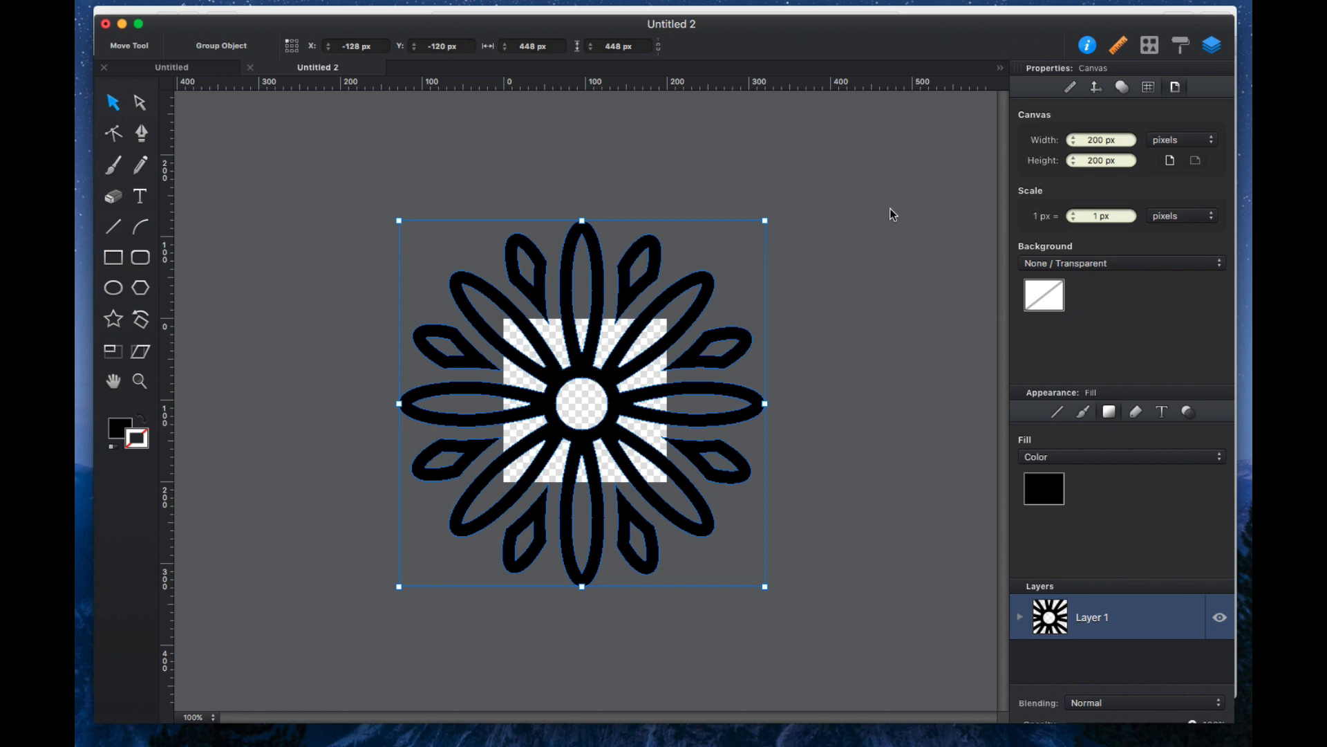
pyautogui.click(1071, 88)
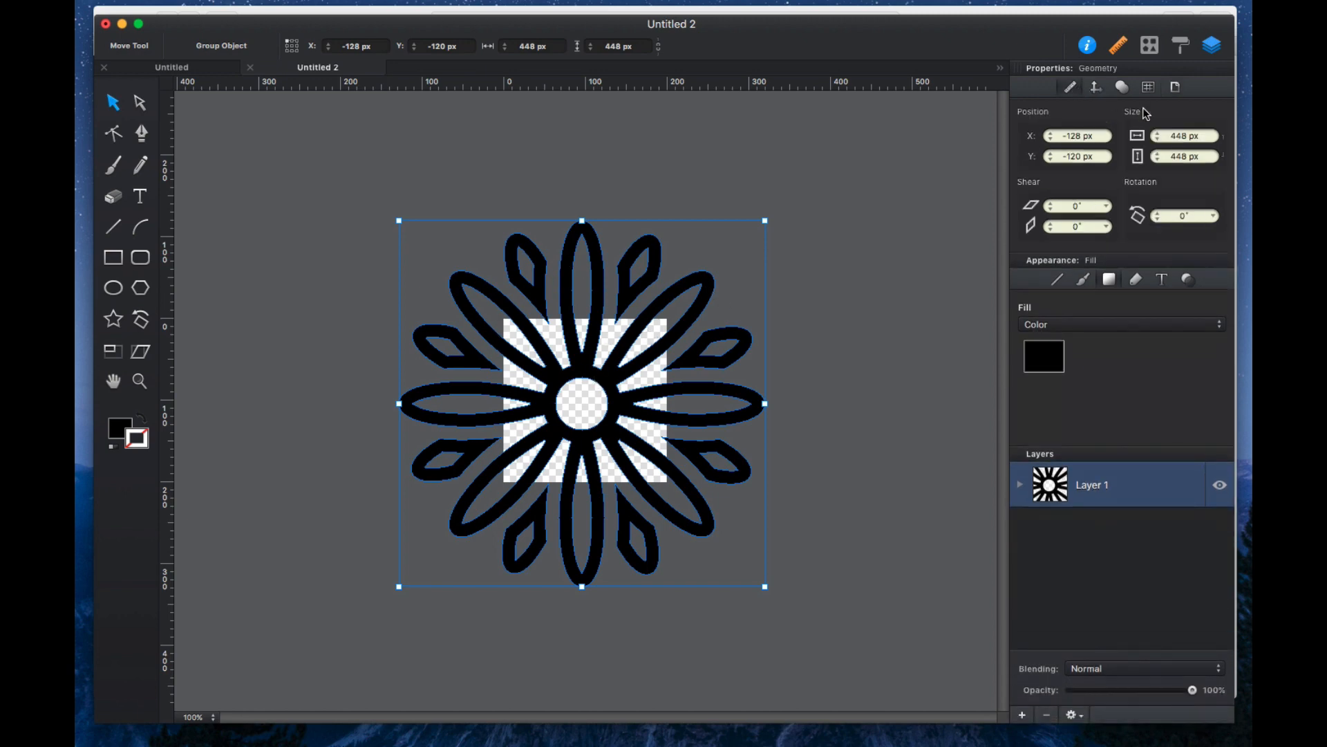
pyautogui.click(1176, 133)
pyautogui.write('200')
pyautogui.press('Return')
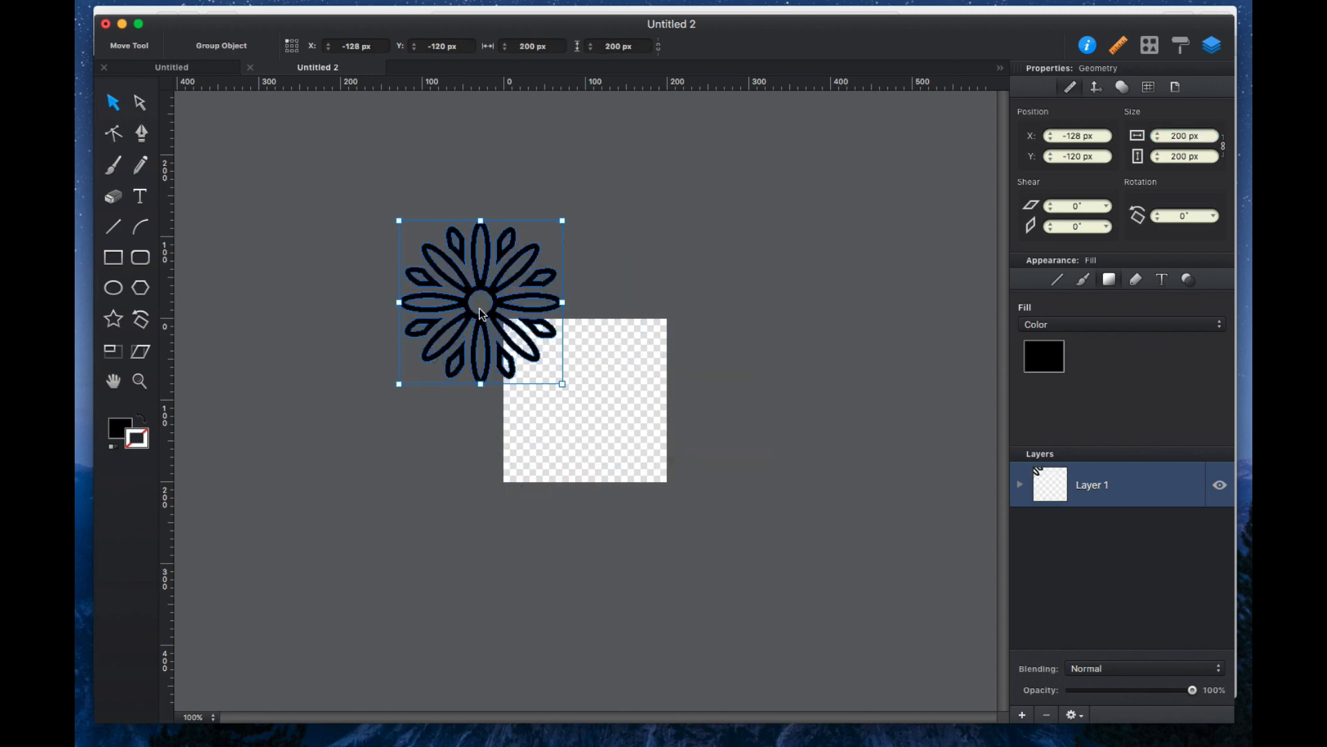
pyautogui.moveTo(482, 317); pyautogui.dragTo(587, 415)
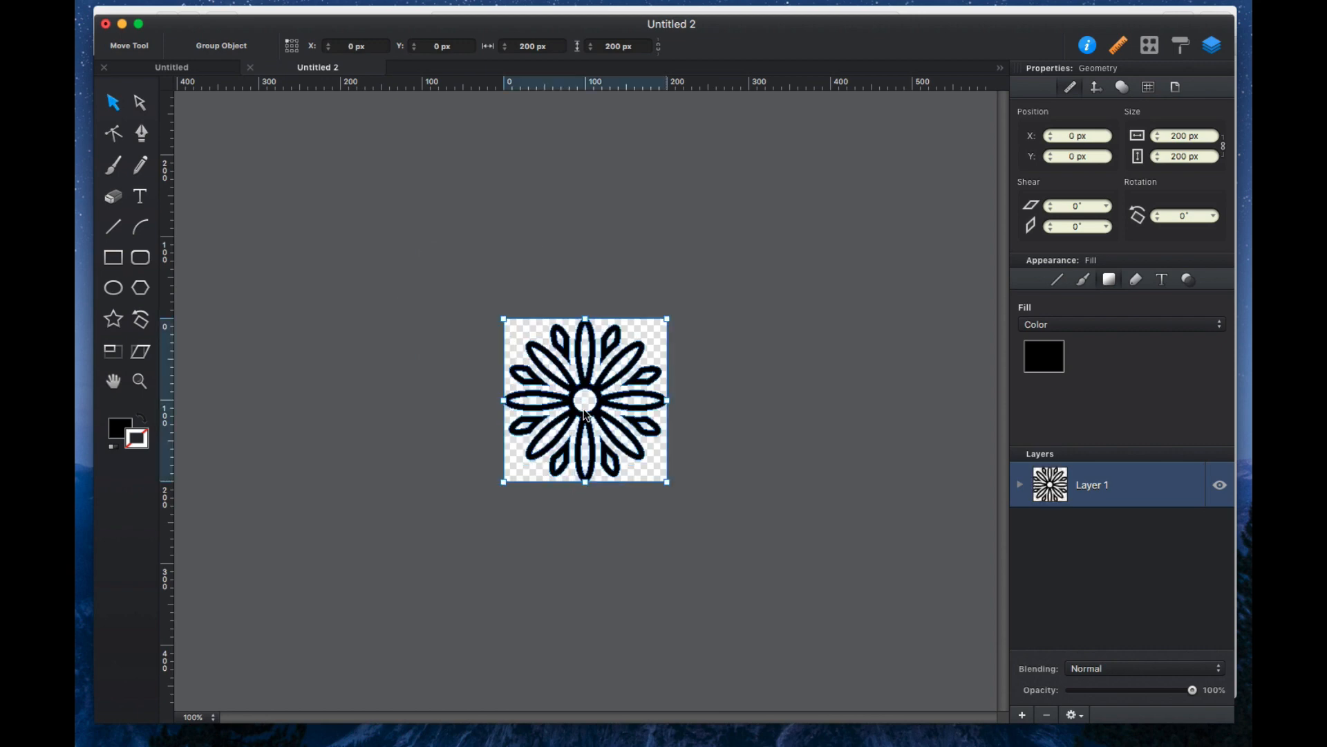
pyautogui.click(618, 263)
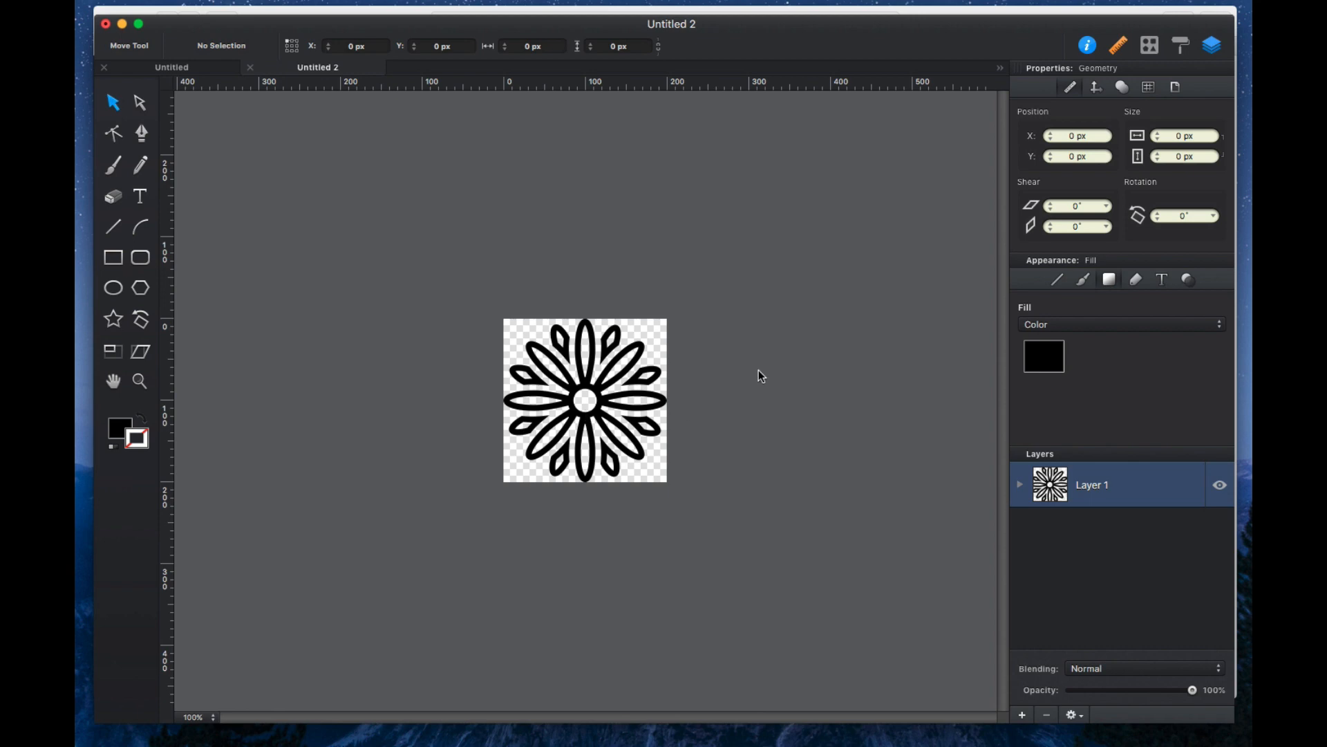
# Change the flower icon's fill to the teal swatch at the start of the saved colour palette.
pyautogui.click(602, 405)
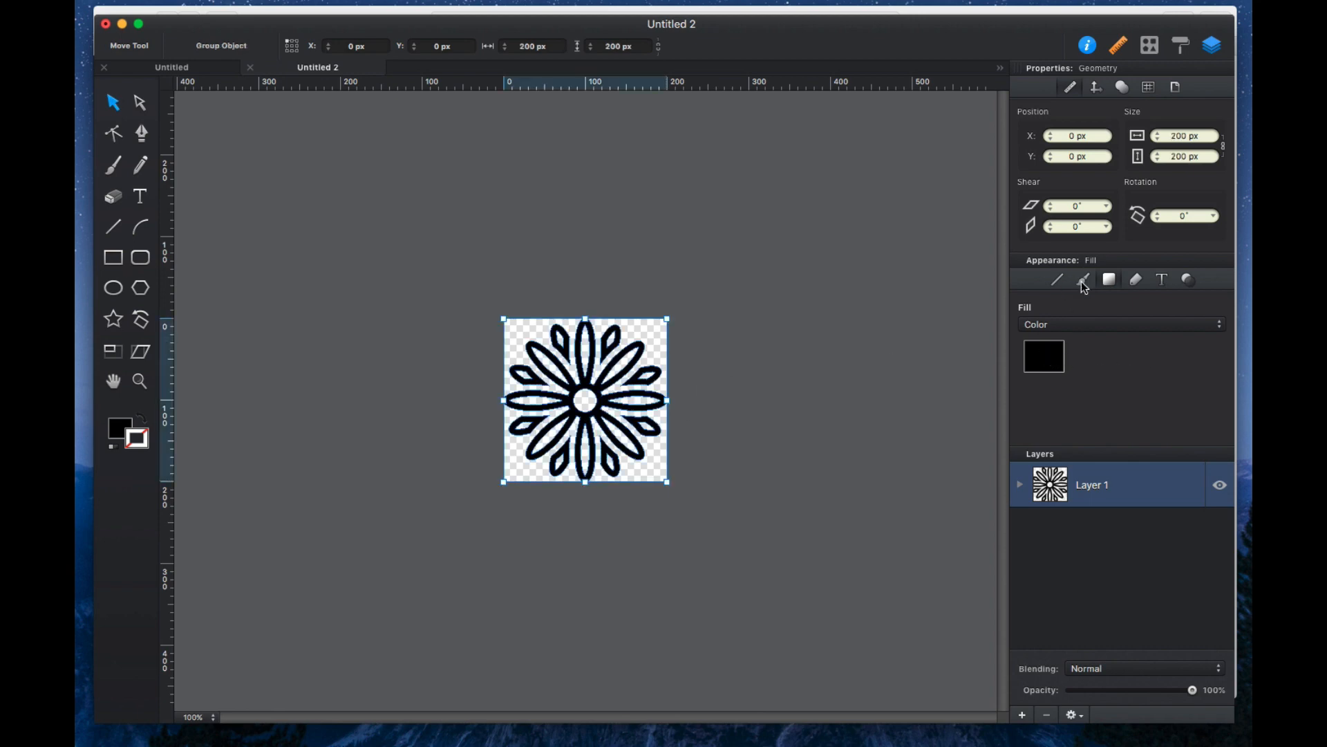
pyautogui.click(1045, 356)
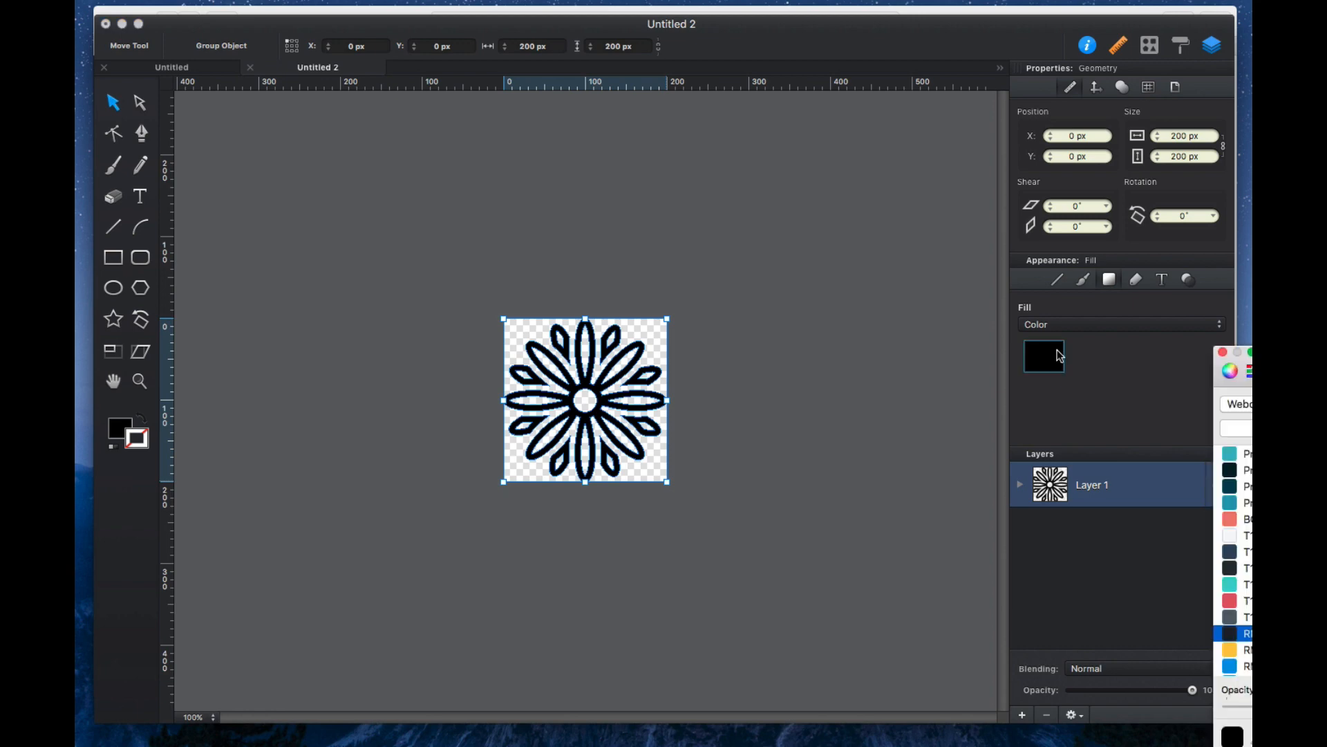
pyautogui.click(1238, 454)
pyautogui.click(830, 414)
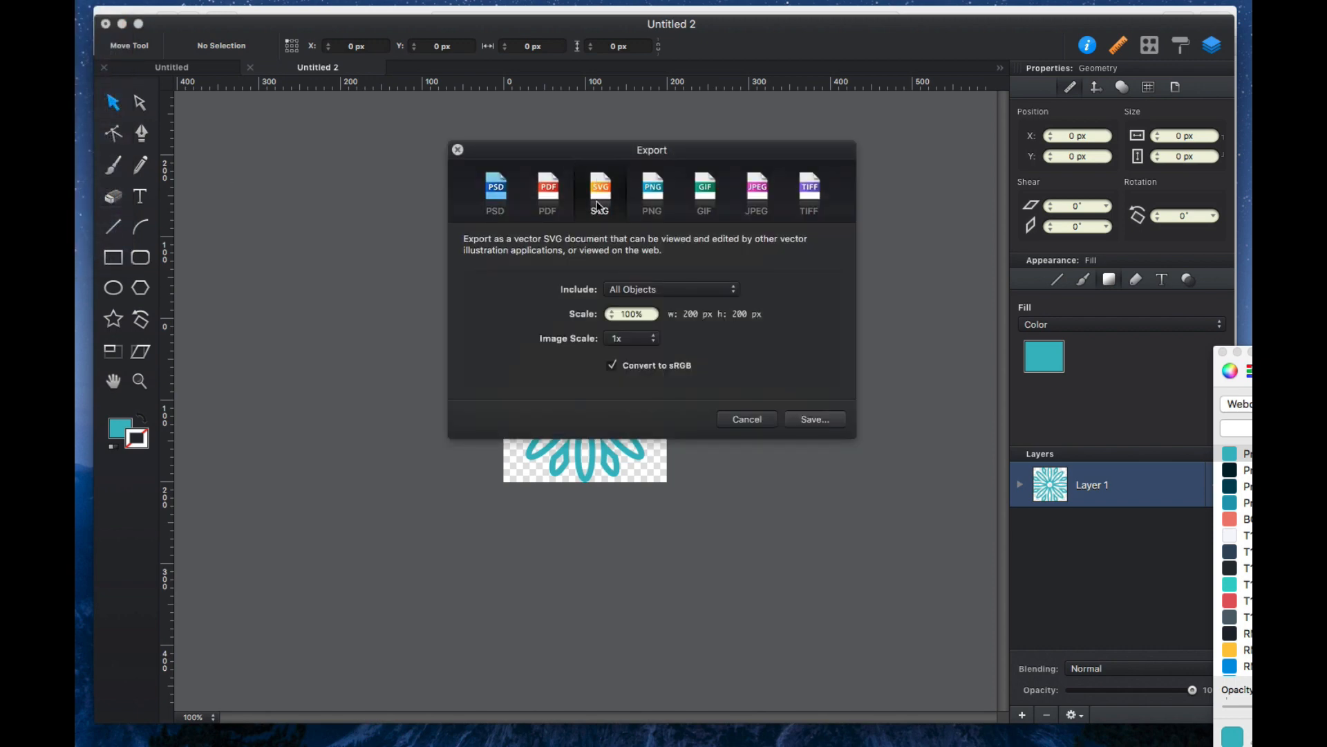
# Review the PNG export settings for the flower icon and close the export dialog without saving.
pyautogui.click(653, 193)
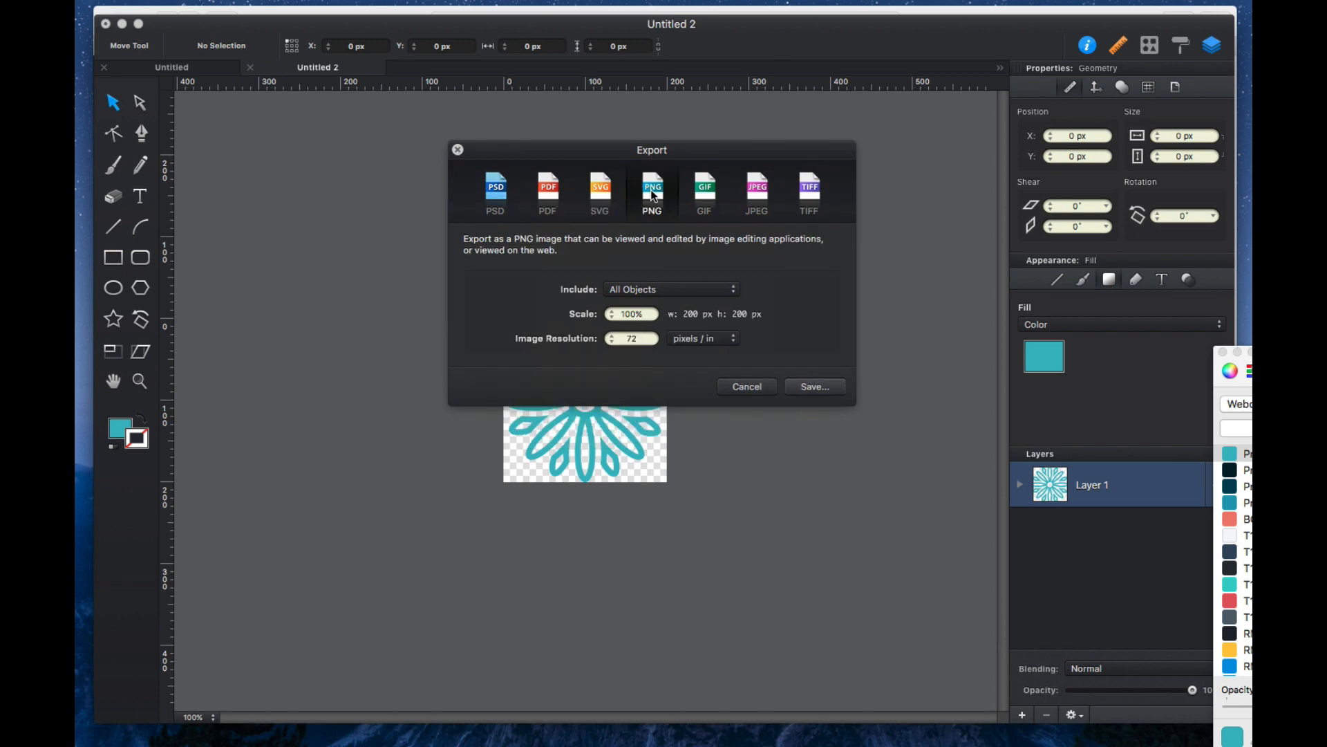
pyautogui.moveTo(592, 152); pyautogui.dragTo(567, 56)
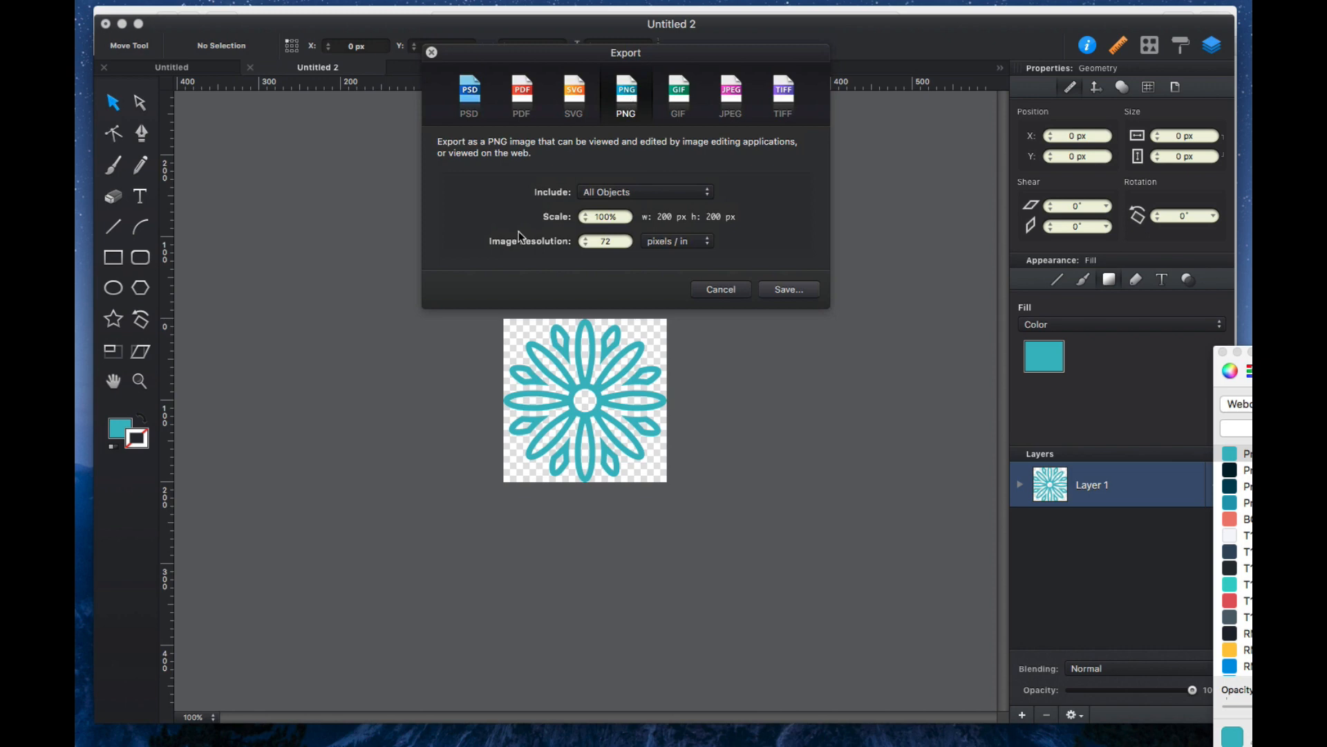
pyautogui.click(734, 293)
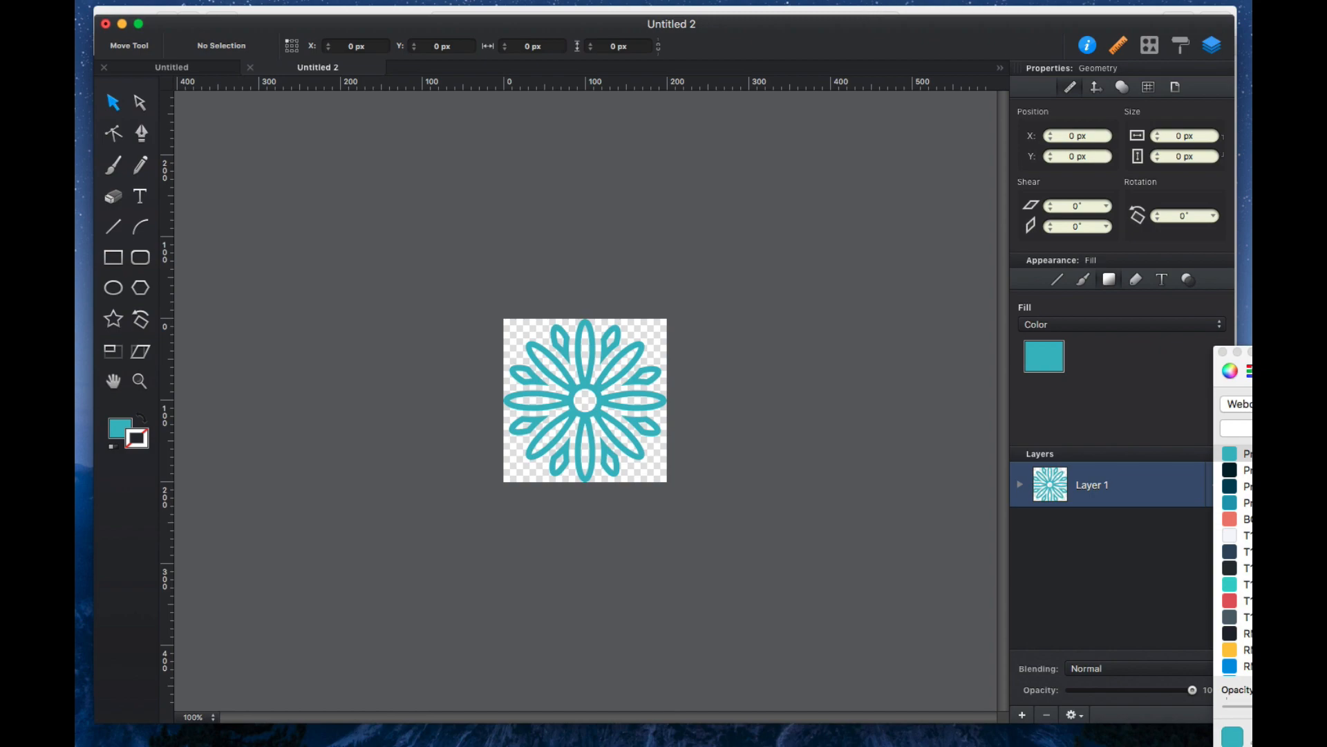
pyautogui.click(923, 2)
pyautogui.click(940, 26)
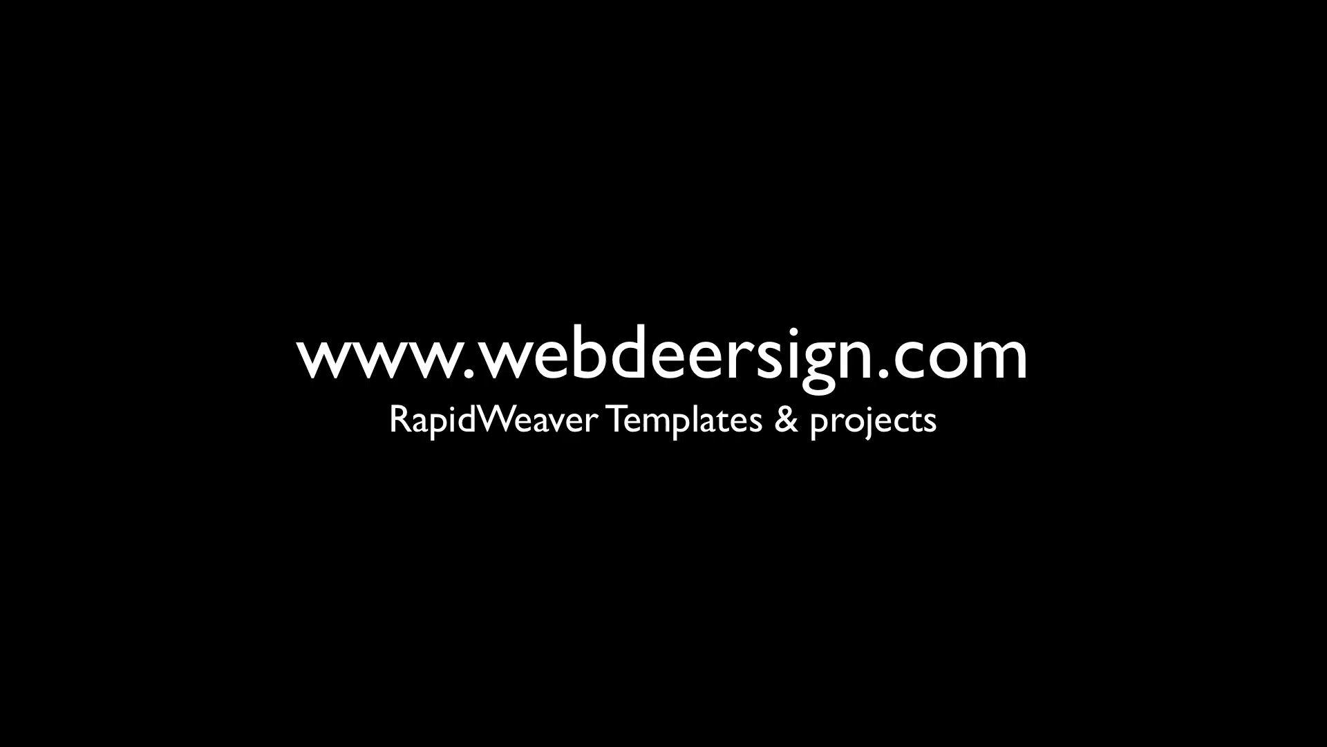